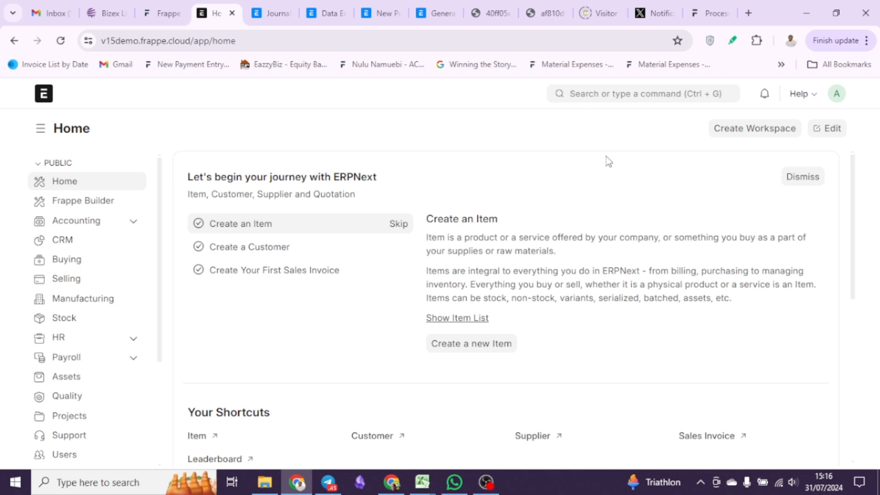
Create and save a new note titled "deferred expenses"
{"action": "left_click", "coordinate": [612, 94]}
{"action": "type", "text": "new "}
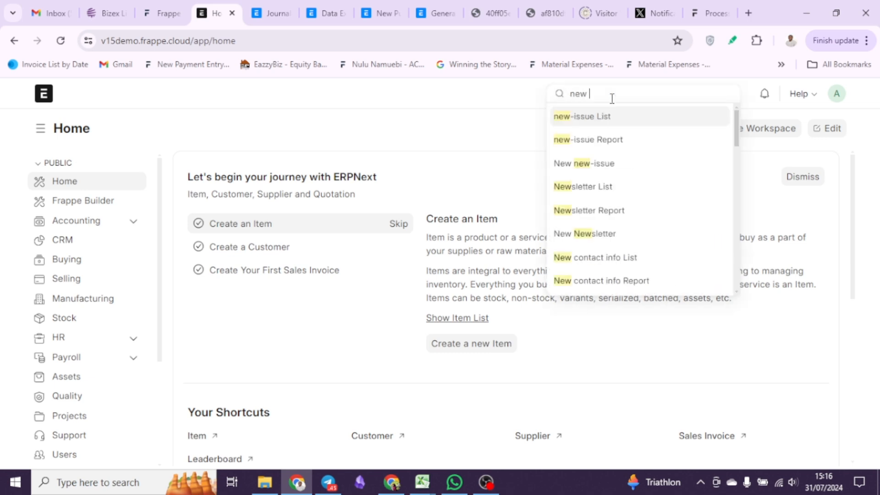
{"action": "type", "text": "note"}
{"action": "left_click", "coordinate": [609, 118]}
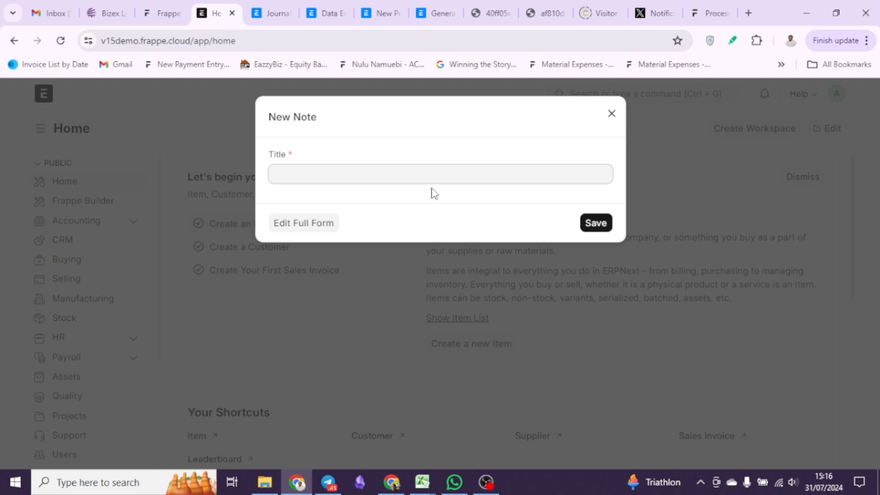
{"action": "type", "text": "deferred expense"}
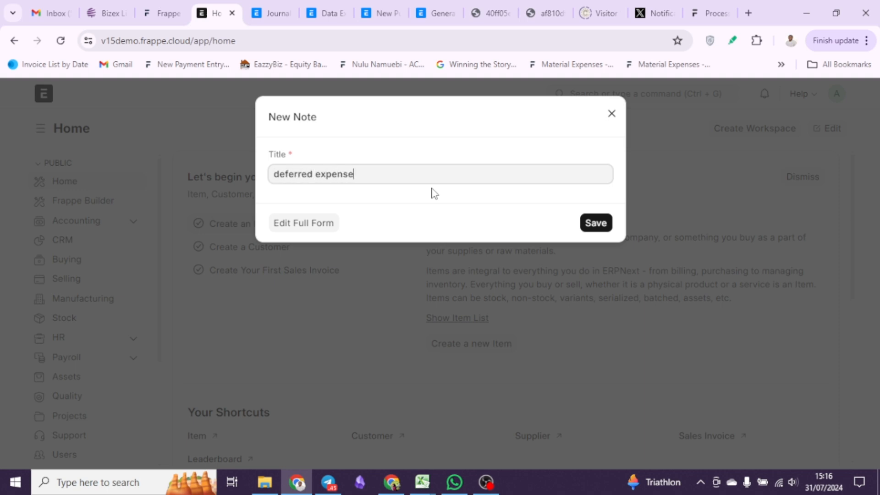
{"action": "type", "text": "s"}
{"action": "left_click", "coordinate": [595, 222]}
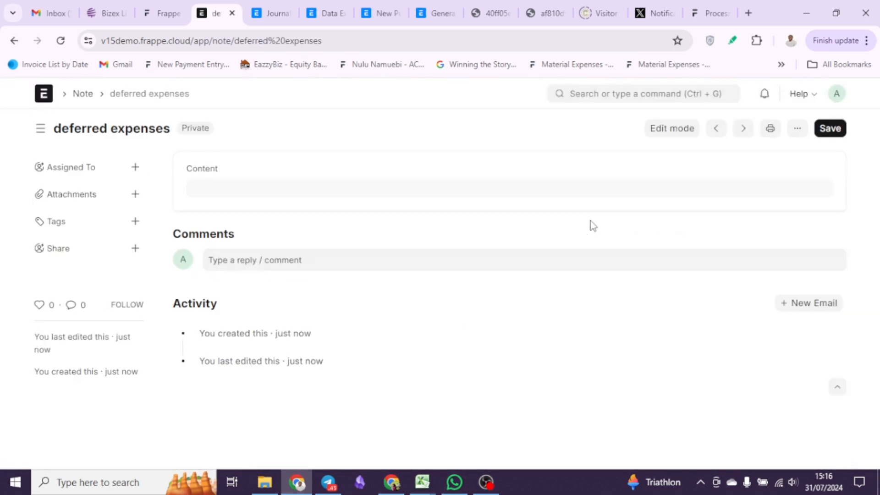
Open the note for editing and enter the content line "Insurance for 12 months @ UGx 100,000 per month x12 months = 1,200,000"
{"action": "left_click", "coordinate": [664, 130]}
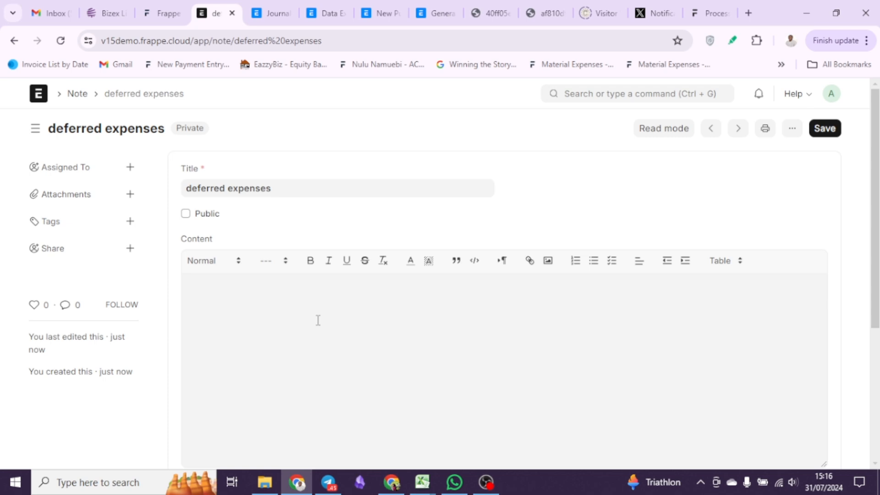
{"action": "type", "text": "Insurance"}
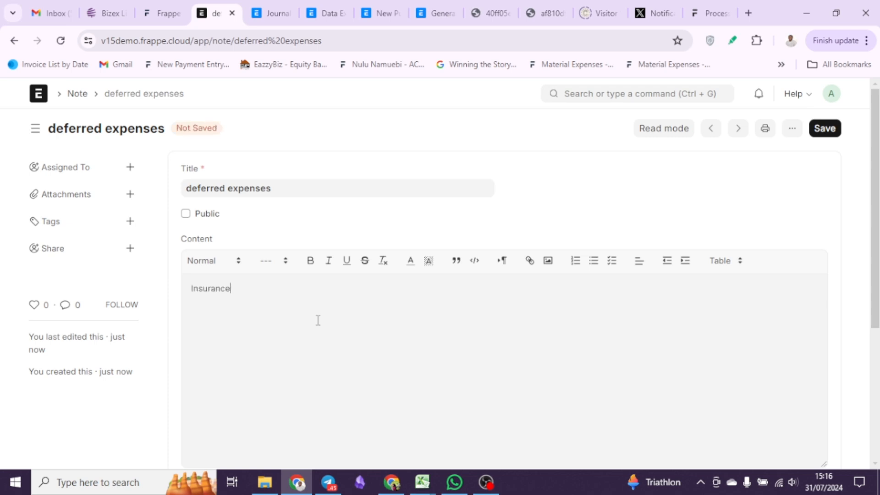
{"action": "type", "text": " for 12 months @ UGx "}
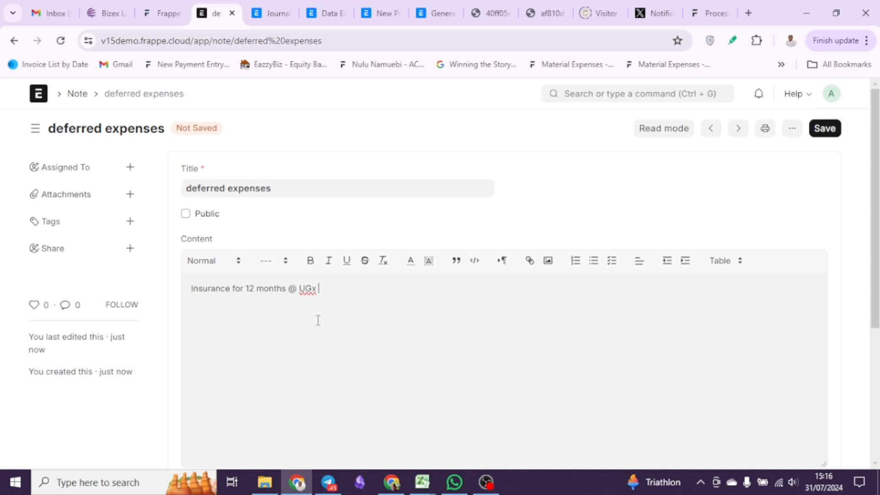
{"action": "type", "text": "1000"}
{"action": "key", "text": "BackSpace"}
{"action": "type", "text": ",000 per month x12 monthsh"}
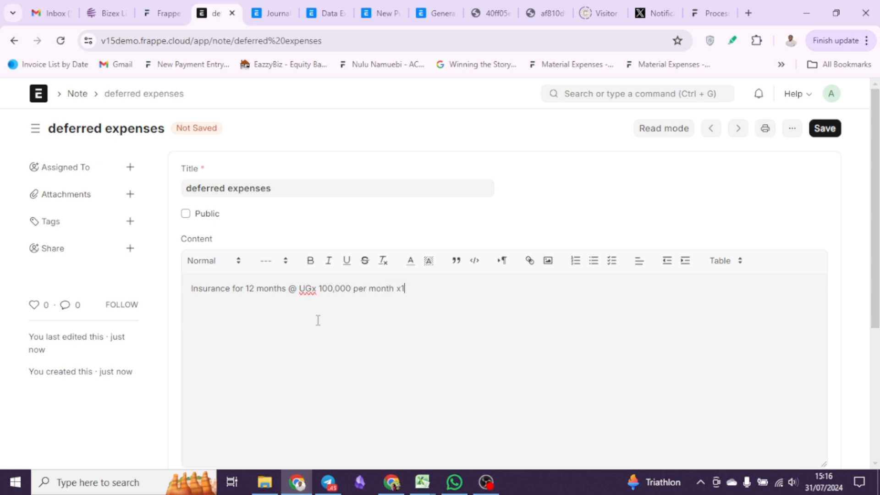
{"action": "key", "text": "BackSpace"}
{"action": "key", "text": "BackSpace"}
{"action": "type", "text": "= 1,0"}
{"action": "key", "text": "BackSpace"}
{"action": "type", "text": "200,000"}
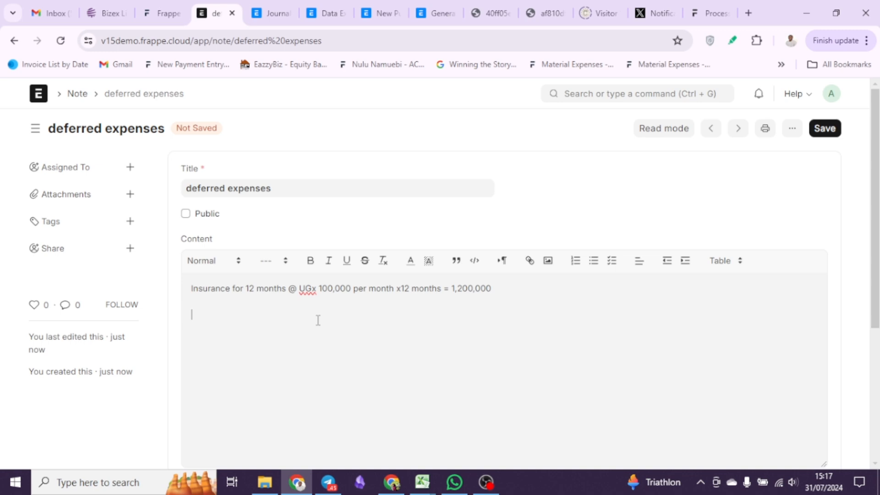
Add the initial accounting entry to the note: "Dr. Deferred insurance expense = 1.2m" and "Cr. Bank/cash"
{"action": "type", "text": "Dr. Deferred insuran"}
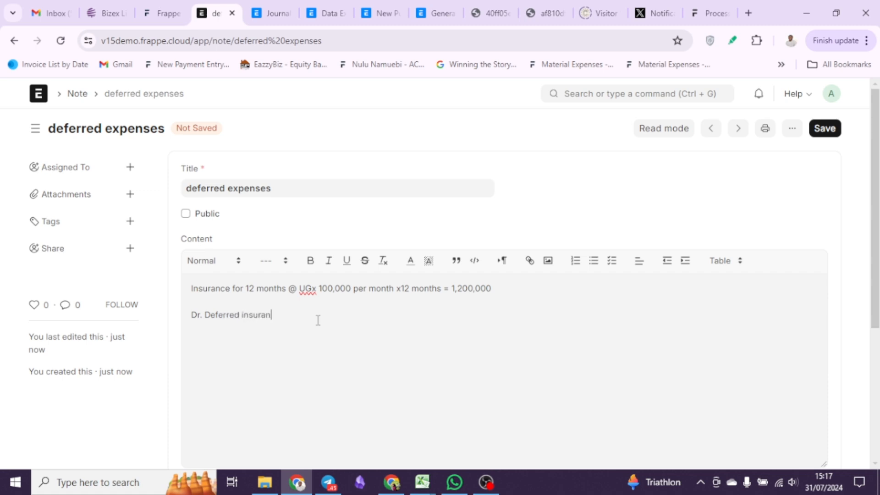
{"action": "type", "text": "ce expense = "}
{"action": "type", "text": "1."}
{"action": "type", "text": "2m "}
{"action": "type", "text": "CR"}
{"action": "key", "text": "BackSpace"}
{"action": "type", "text": "r. "}
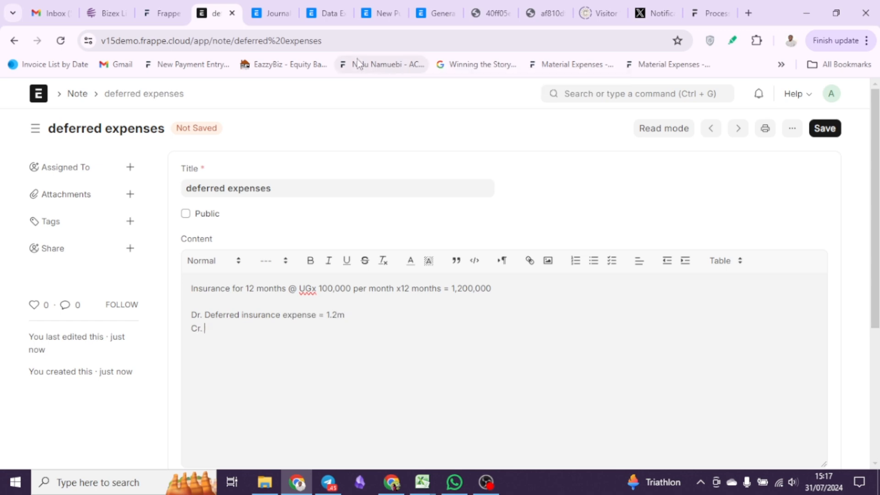
{"action": "type", "text": "Bank/cash"}
Add the monthly entry "Dr.Insurance - 100k" and "Cr. Deferred insurance expense - 100k", and save the note
{"action": "key", "text": "Return"}
{"action": "type", "text": "Dr.Insurance - 100k"}
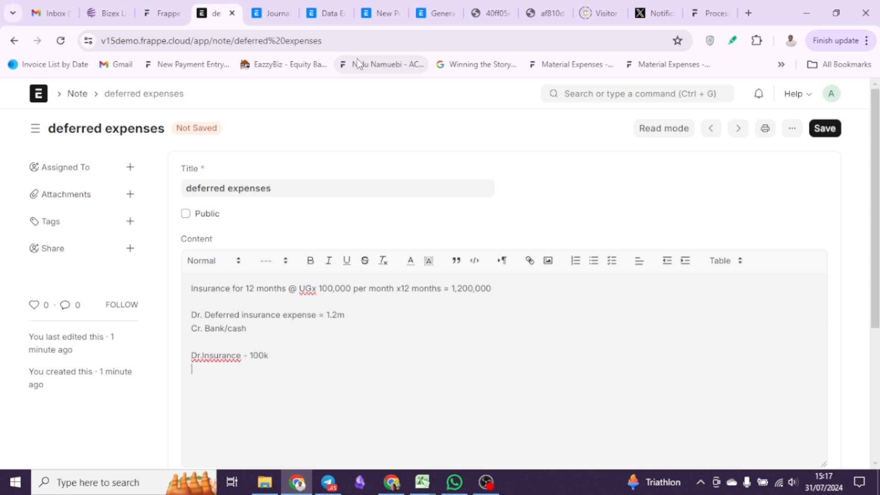
{"action": "type", "text": "Cr. Deferred insurance expense - 100k"}
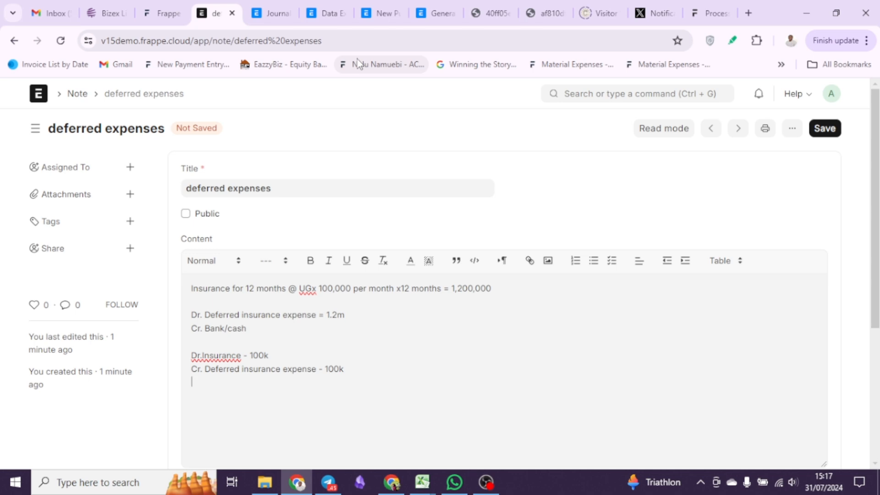
{"action": "key", "text": "Return"}
{"action": "key", "text": "Return"}
{"action": "left_click", "coordinate": [821, 130]}
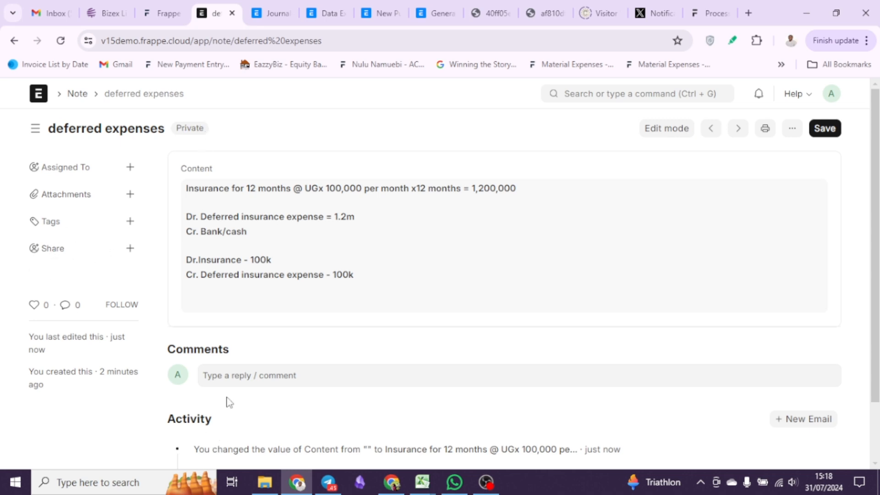
Open Accounts Settings and set Book Deferred Entries Based On to Months
{"action": "scroll", "coordinate": [231, 322], "scroll_direction": "down", "scroll_amount": 1}
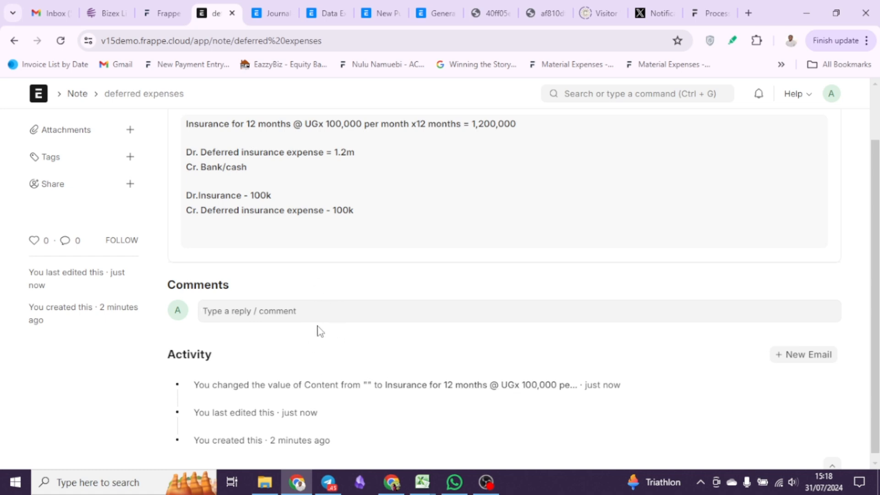
{"action": "scroll", "coordinate": [691, 336], "scroll_direction": "up", "scroll_amount": 1}
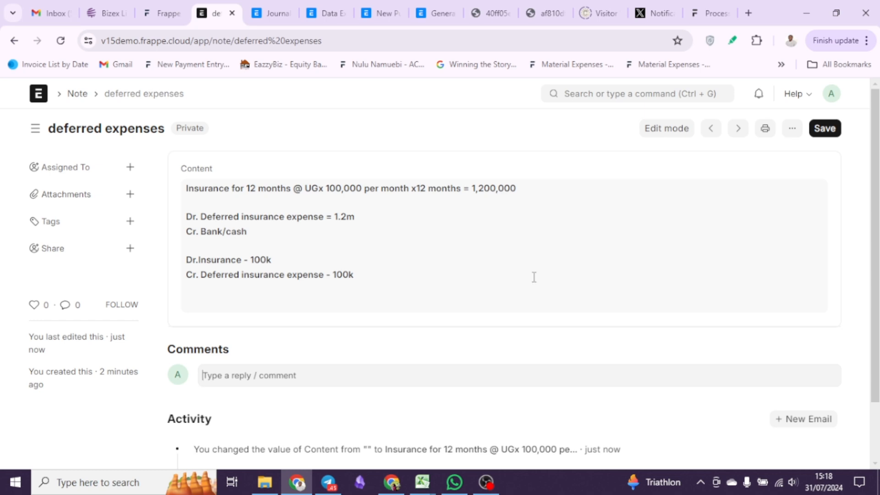
{"action": "left_click", "coordinate": [637, 95]}
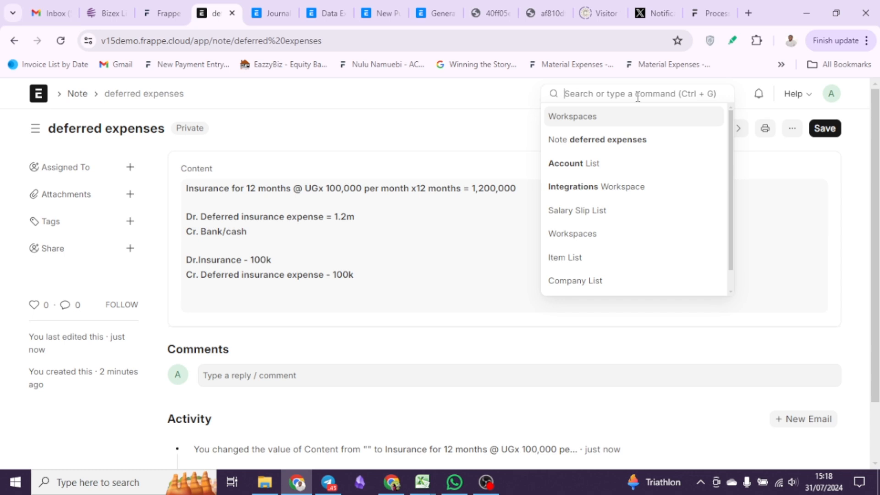
{"action": "type", "text": "accou se"}
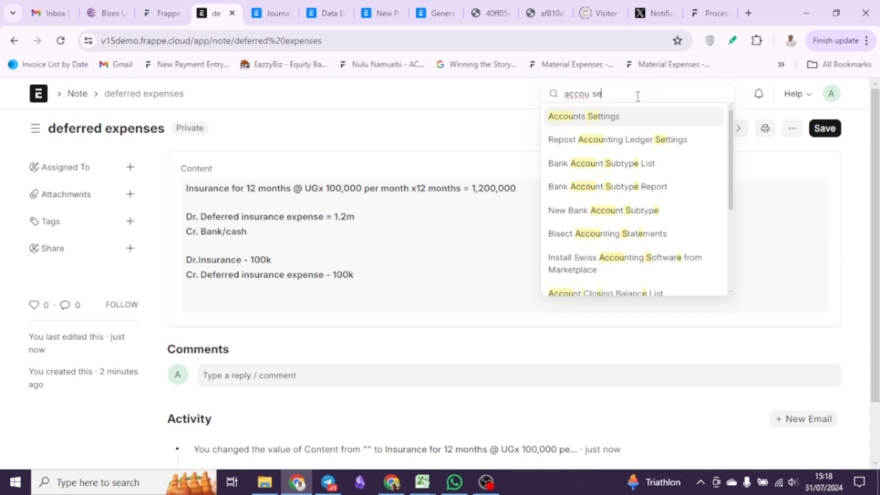
{"action": "left_click", "coordinate": [635, 118]}
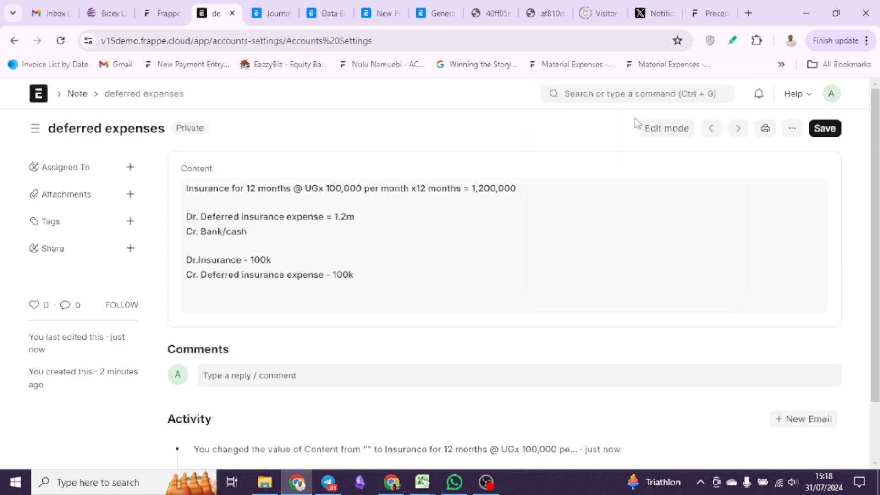
{"action": "scroll", "coordinate": [619, 130], "scroll_direction": "down", "scroll_amount": 3}
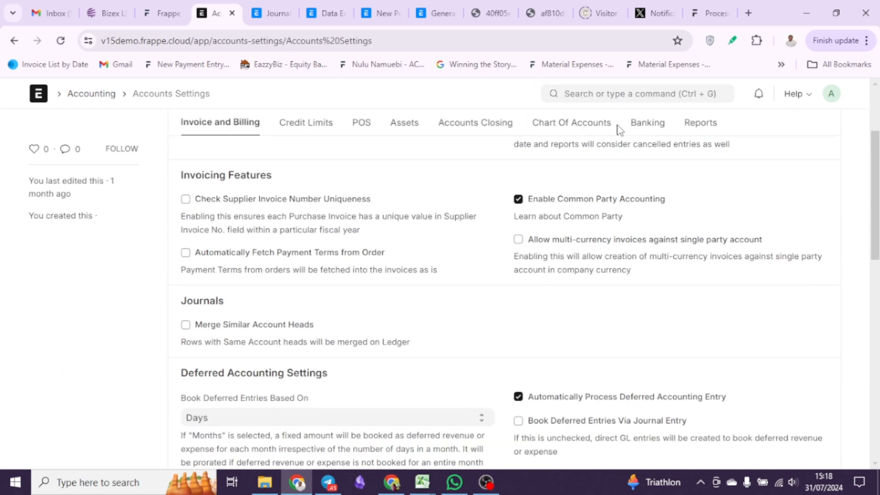
{"action": "scroll", "coordinate": [618, 129], "scroll_direction": "down", "scroll_amount": 3}
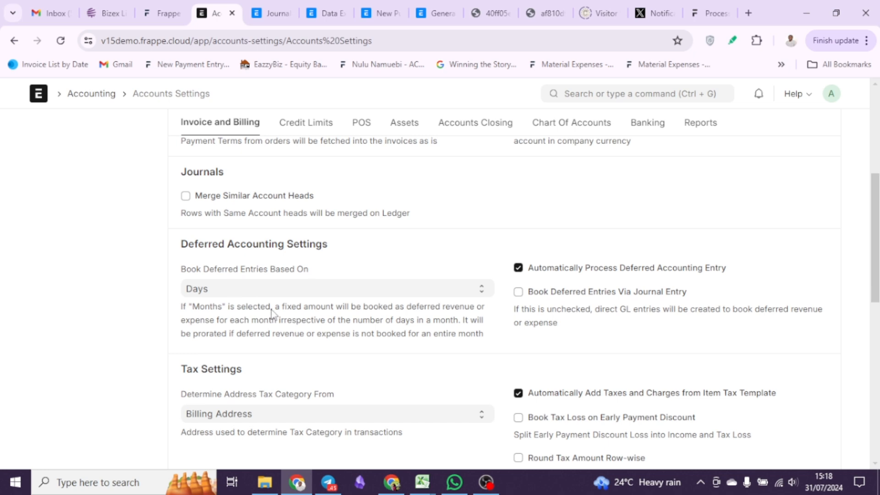
{"action": "left_click", "coordinate": [302, 289]}
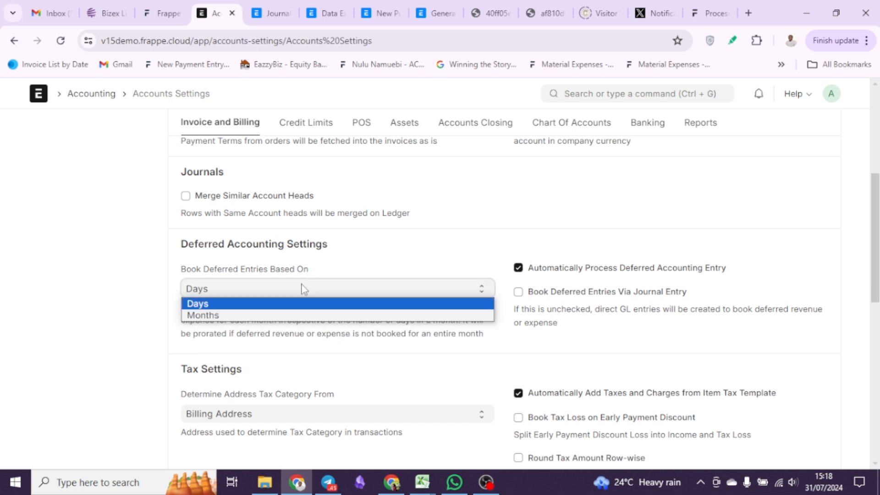
{"action": "left_click", "coordinate": [228, 317]}
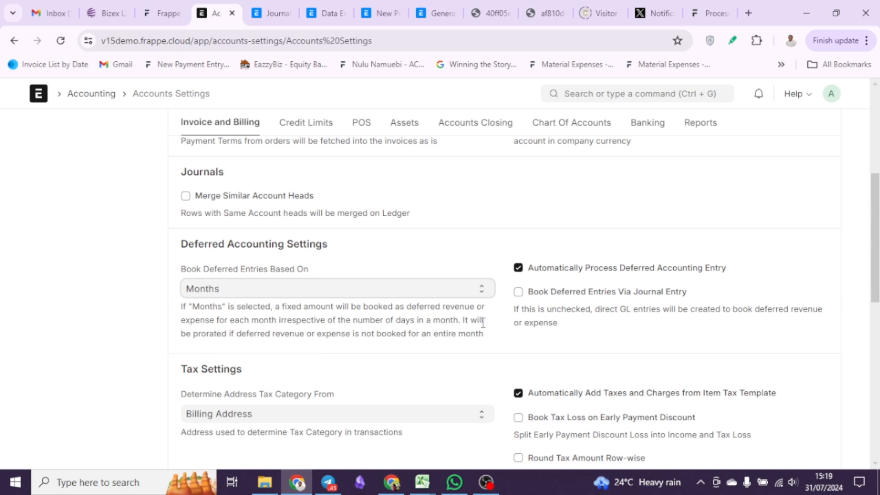
Keep Automatically Process Deferred Accounting Entry enabled and save the accounts settings
{"action": "left_click", "coordinate": [518, 268]}
{"action": "left_click", "coordinate": [518, 268]}
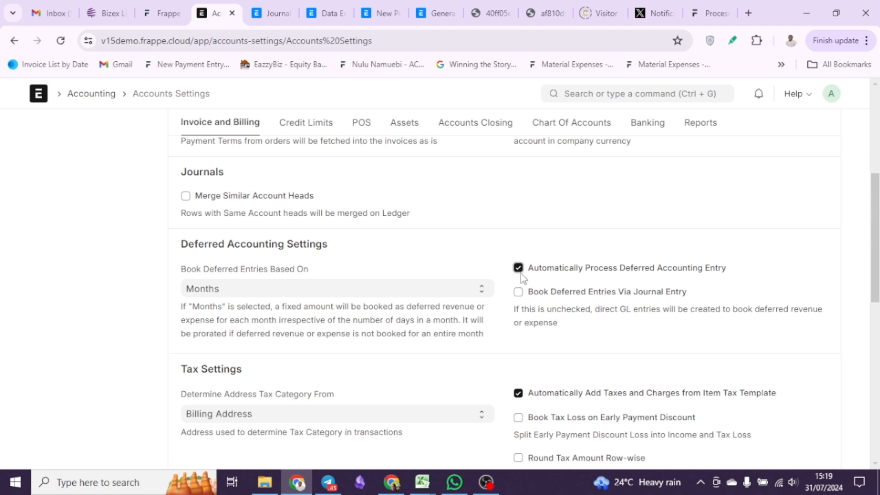
{"action": "scroll", "coordinate": [642, 284], "scroll_direction": "up", "scroll_amount": 2}
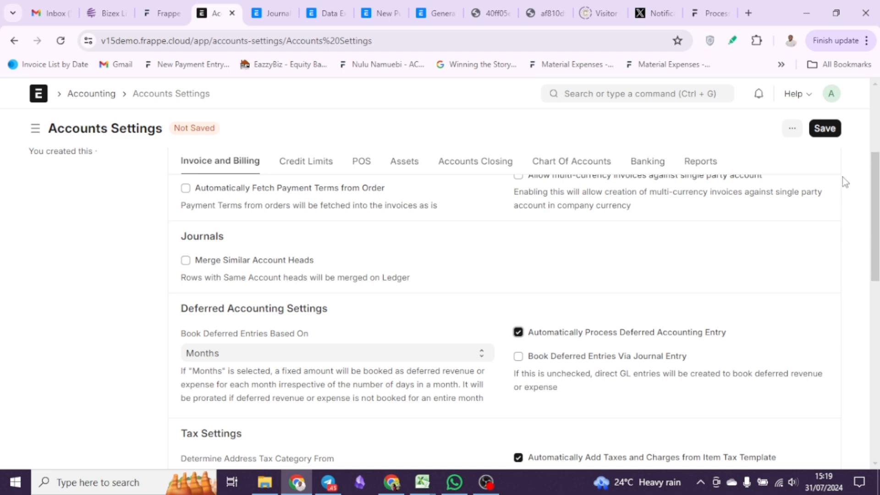
{"action": "left_click", "coordinate": [824, 129]}
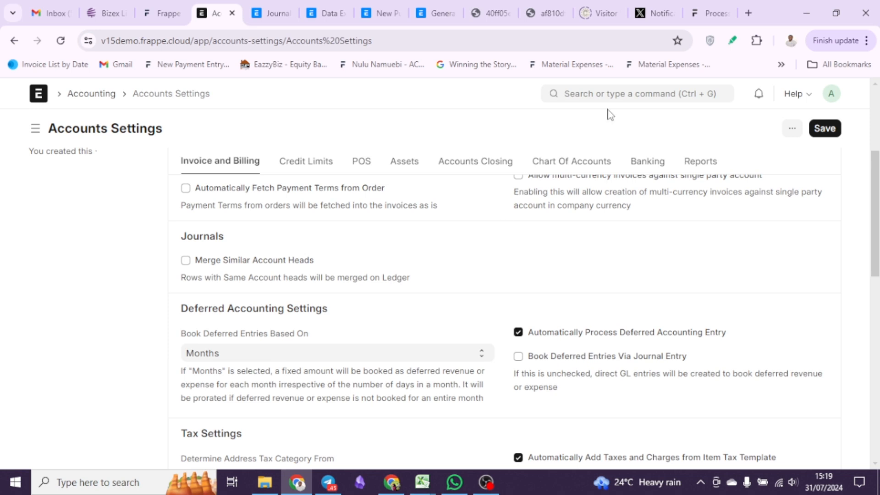
Start a new purchase invoice and choose ABS Supplier as the supplier
{"action": "left_click", "coordinate": [612, 93]}
{"action": "type", "text": "new purc in"}
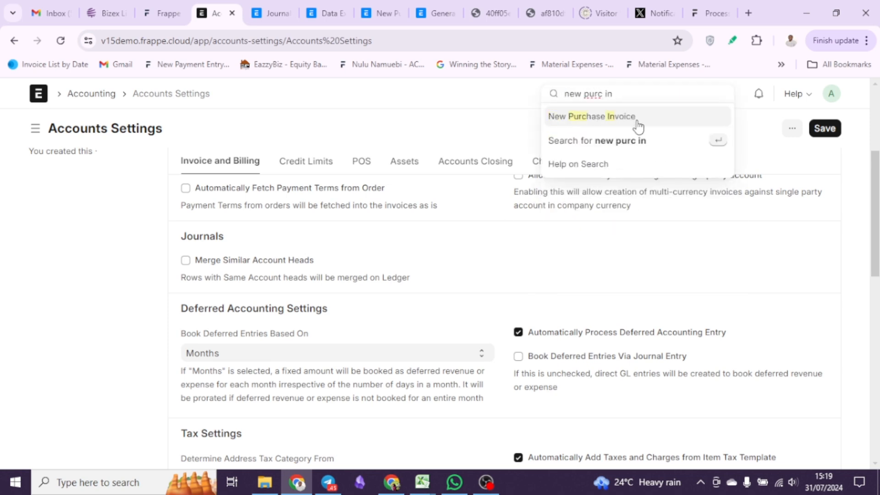
{"action": "left_click", "coordinate": [637, 122]}
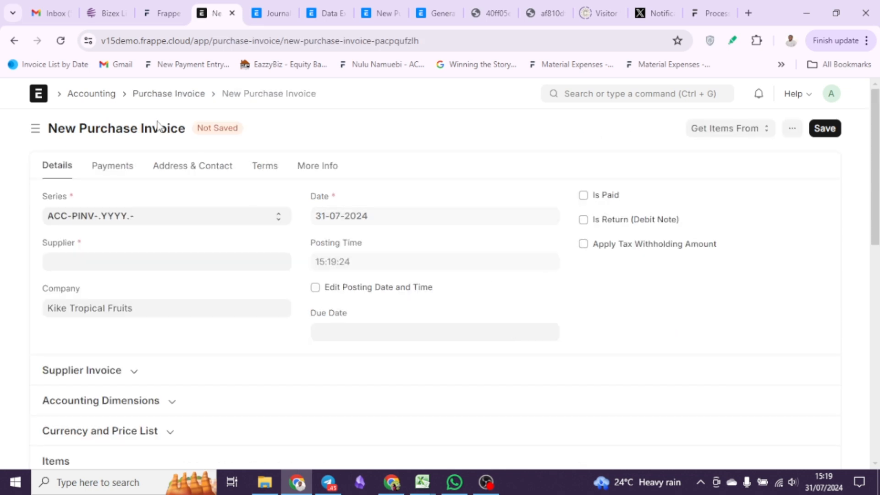
{"action": "left_click", "coordinate": [194, 263]}
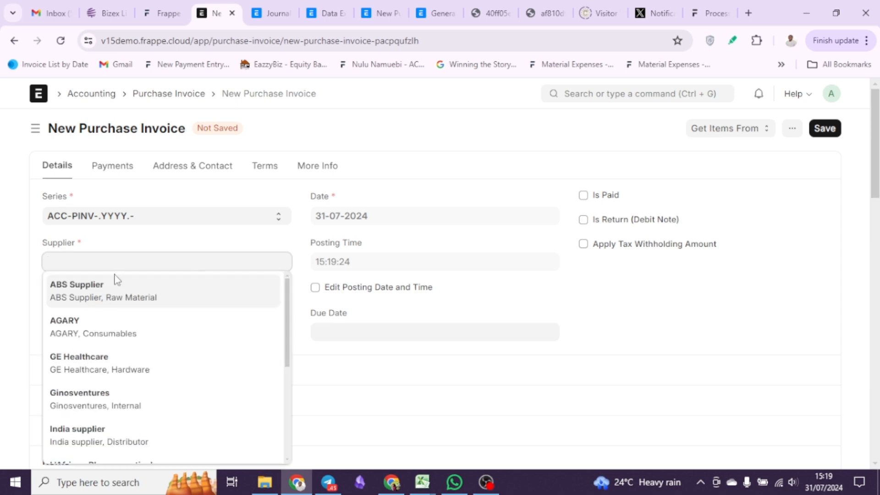
{"action": "left_click", "coordinate": [105, 287]}
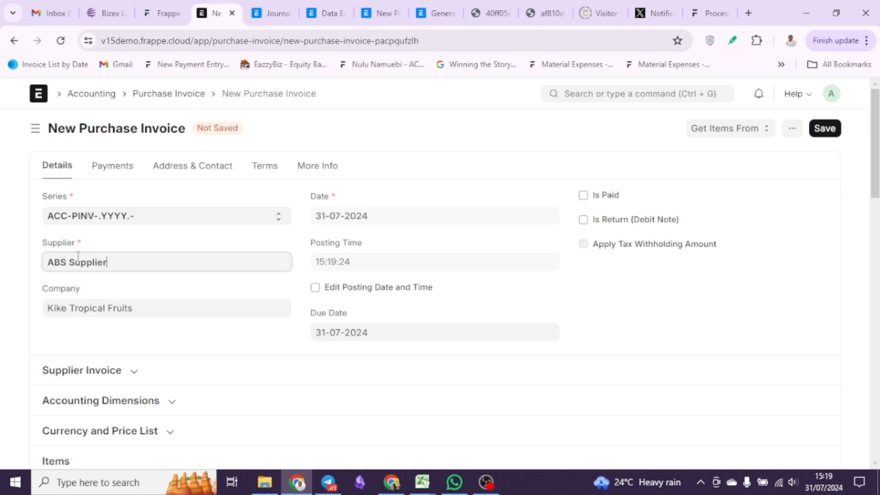
Start a new item from the invoice's first item row and open its full form
{"action": "scroll", "coordinate": [77, 256], "scroll_direction": "down", "scroll_amount": 5}
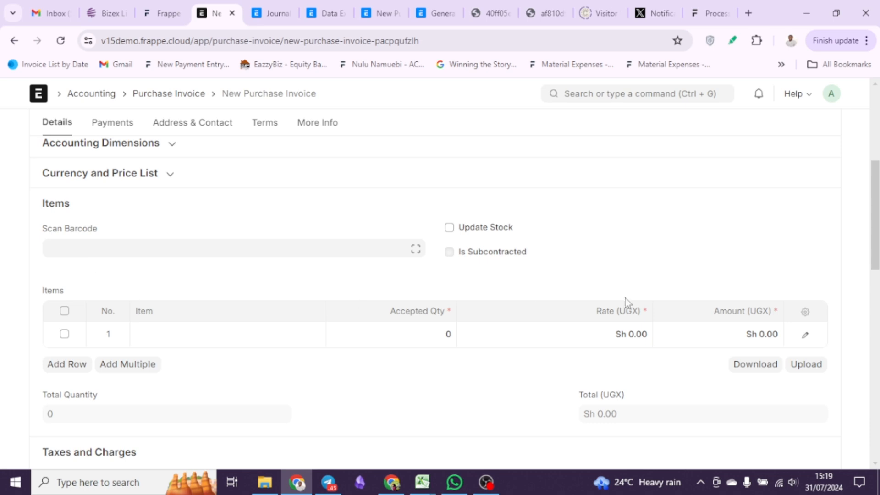
{"action": "left_click", "coordinate": [272, 333]}
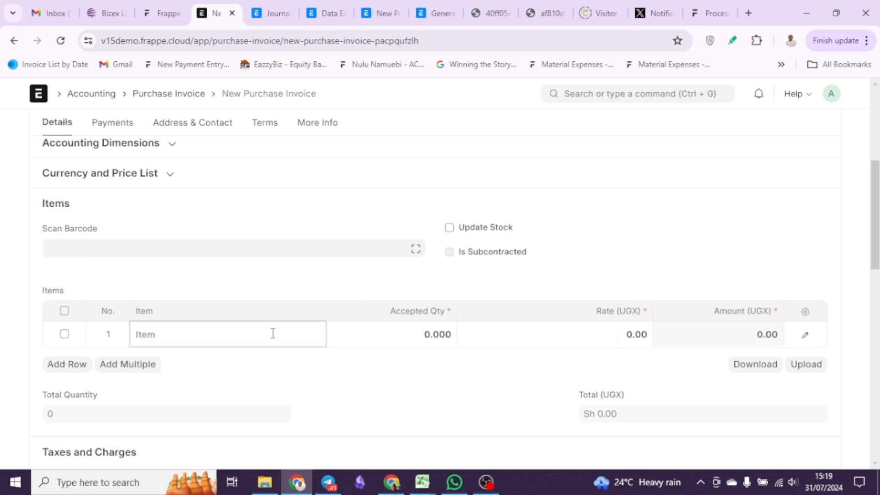
{"action": "type", "text": "insurac"}
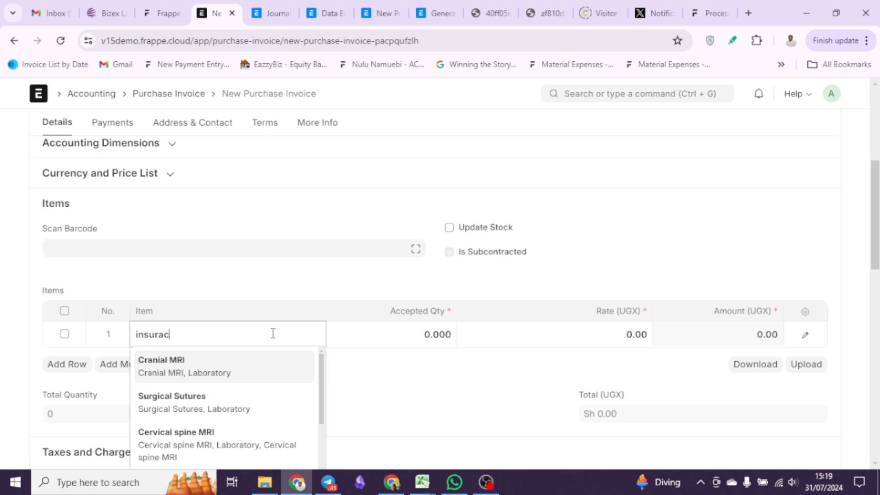
{"action": "key", "text": "BackSpace"}
{"action": "type", "text": "n"}
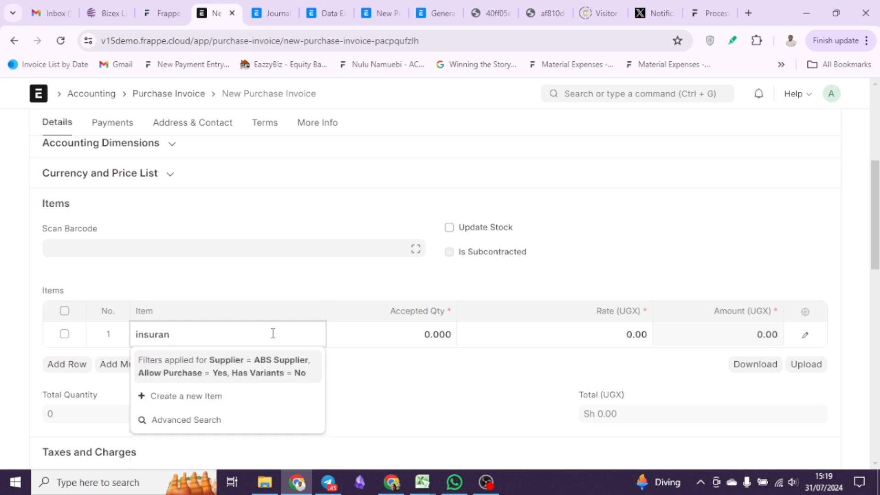
{"action": "left_click", "coordinate": [202, 397]}
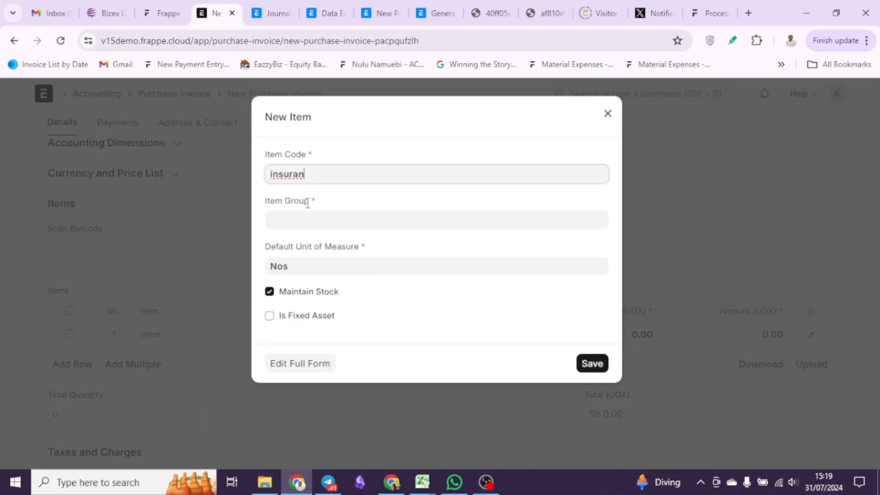
{"action": "left_click", "coordinate": [303, 363]}
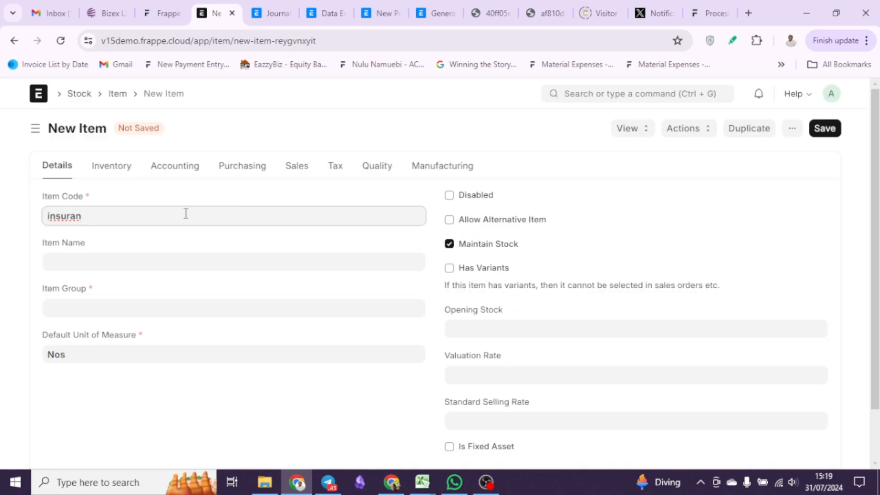
Set the new item's code to Insurance
{"action": "key", "text": "BackSpace"}
{"action": "key", "text": "BackSpace"}
{"action": "key", "text": "BackSpace"}
{"action": "key", "text": "BackSpace"}
{"action": "key", "text": "BackSpace"}
{"action": "key", "text": "BackSpace"}
{"action": "key", "text": "BackSpace"}
{"action": "type", "text": "Insurance"}
Set the item group to Services and the default unit of measure to Month, and disable Maintain Stock
{"action": "left_click", "coordinate": [179, 310]}
{"action": "type", "text": "se"}
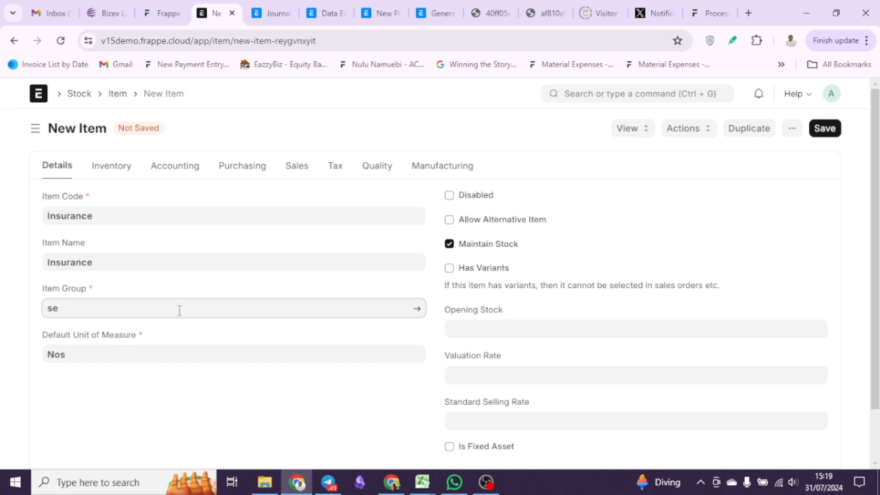
{"action": "left_click", "coordinate": [173, 345]}
{"action": "left_click", "coordinate": [175, 349]}
{"action": "key", "text": "ctrl+a"}
{"action": "key", "text": "BackSpace"}
{"action": "type", "text": "mon"}
{"action": "left_click", "coordinate": [169, 376]}
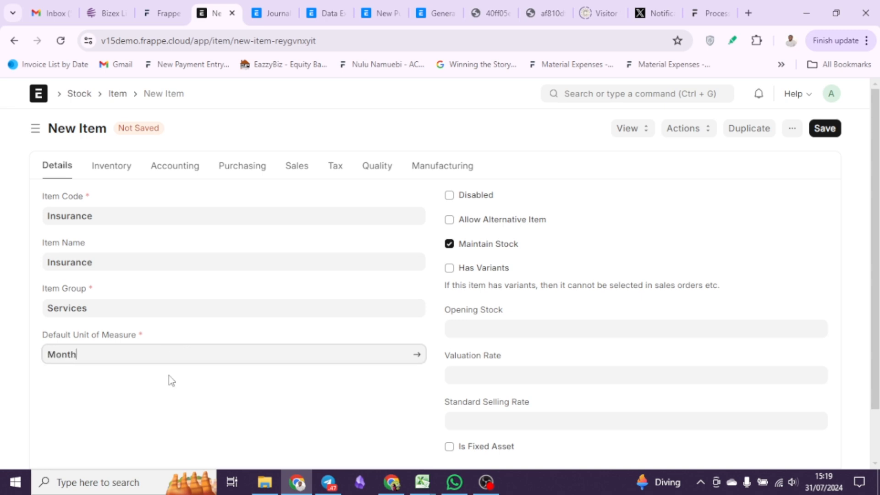
{"action": "left_click", "coordinate": [448, 247]}
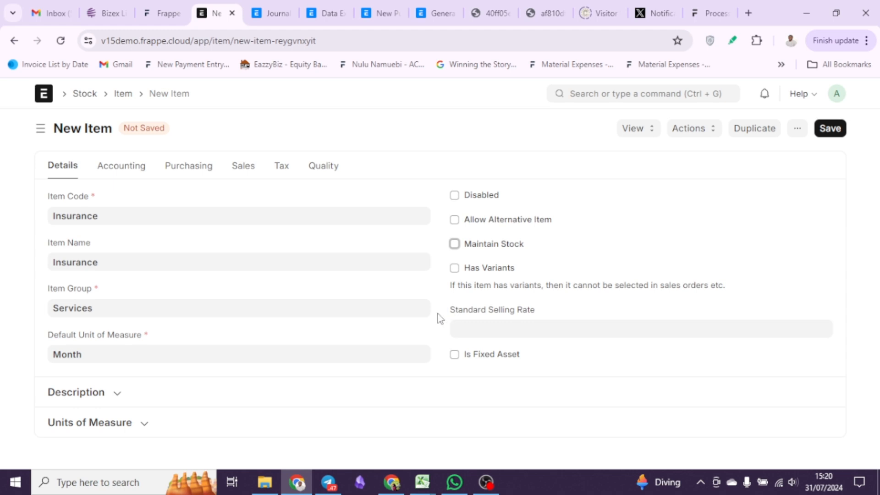
Enable deferred expense for the Insurance item and set the number of expense months to 12
{"action": "left_click", "coordinate": [114, 166]}
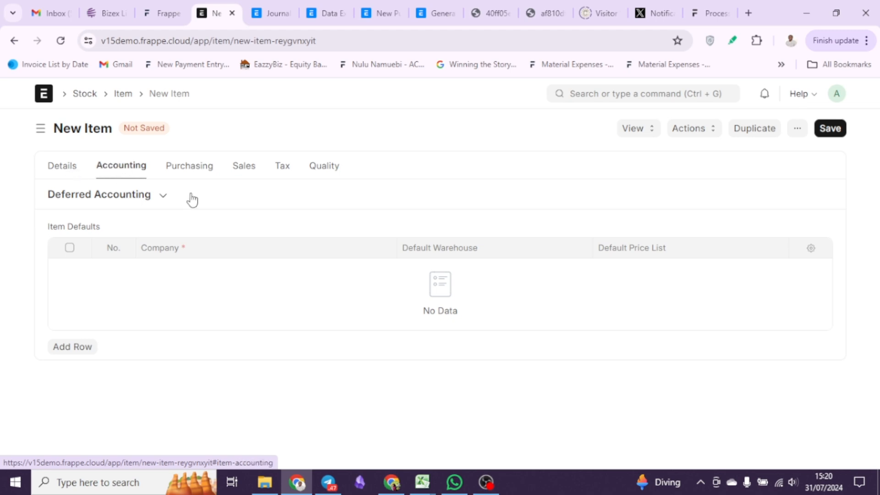
{"action": "left_click", "coordinate": [163, 197]}
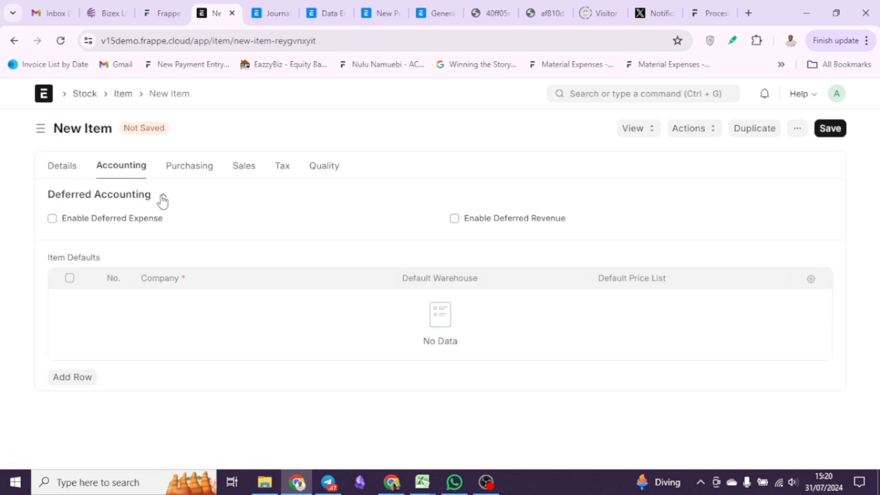
{"action": "left_click", "coordinate": [52, 219]}
{"action": "left_click", "coordinate": [102, 263]}
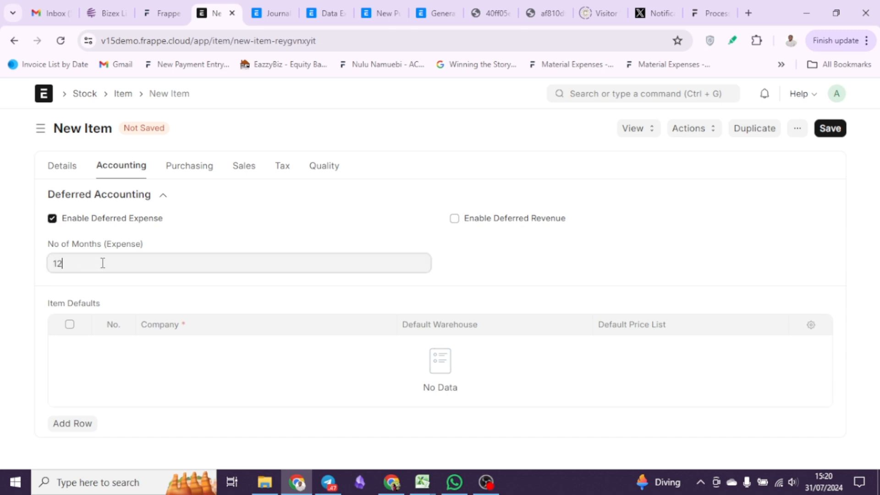
Add an item defaults row for the company Kike Tropical Fruits and clear its default warehouse
{"action": "left_click", "coordinate": [76, 424]}
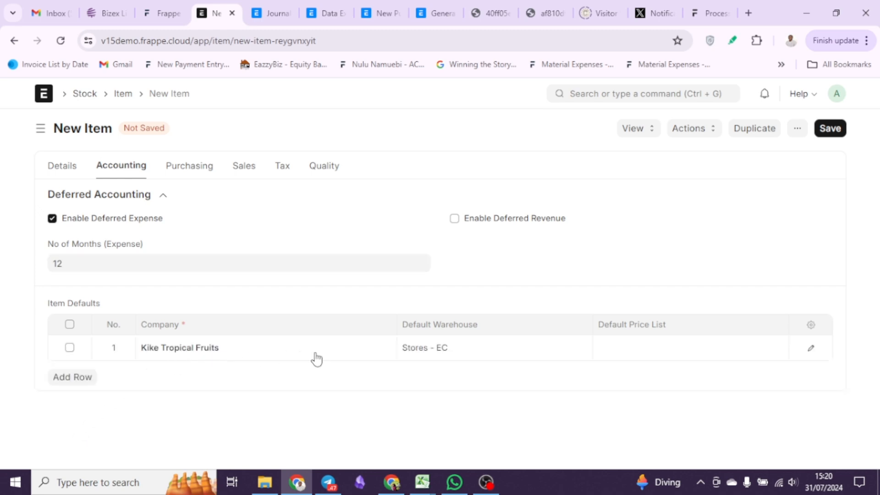
{"action": "triple_click", "coordinate": [339, 352]}
{"action": "key", "text": "BackSpace"}
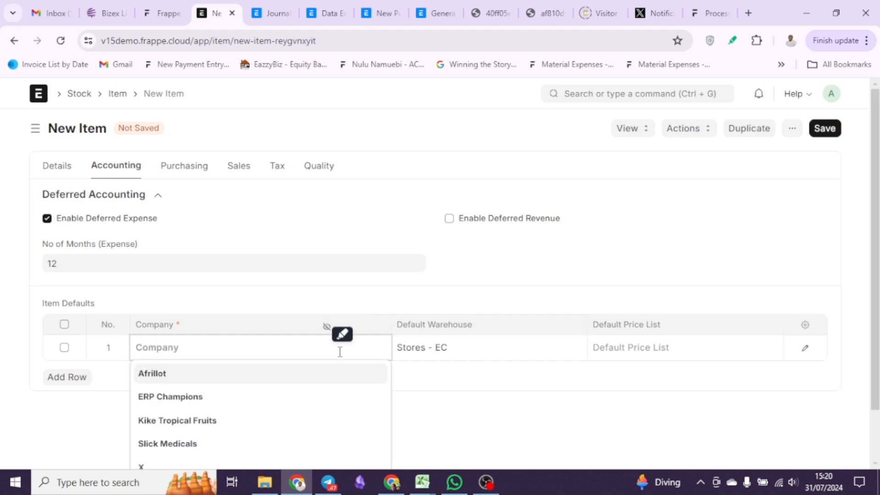
{"action": "left_click", "coordinate": [332, 415]}
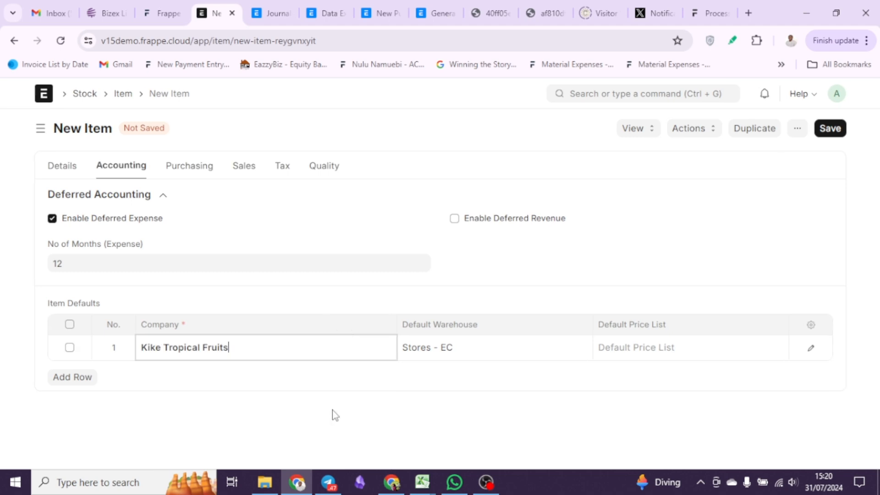
{"action": "triple_click", "coordinate": [544, 347]}
{"action": "key", "text": "BackSpace"}
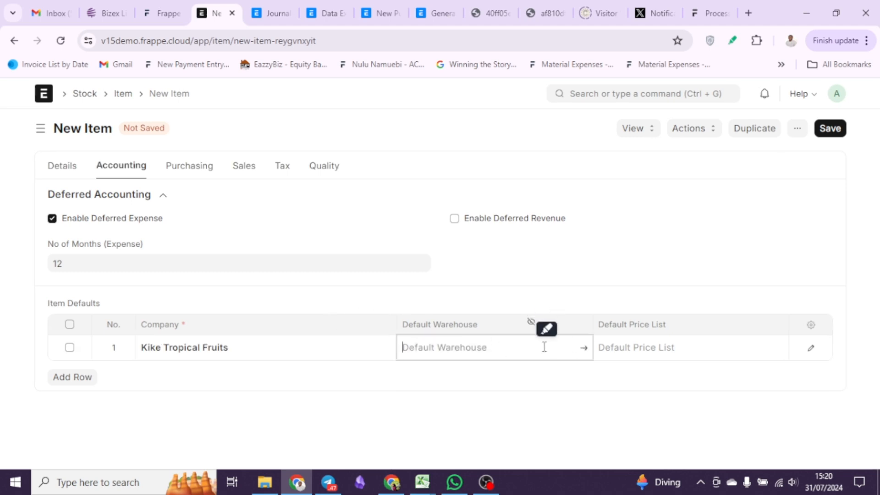
{"action": "left_click", "coordinate": [703, 349]}
Start creating a new account for the Default Expense Account in the company's item defaults row
{"action": "left_click", "coordinate": [811, 353]}
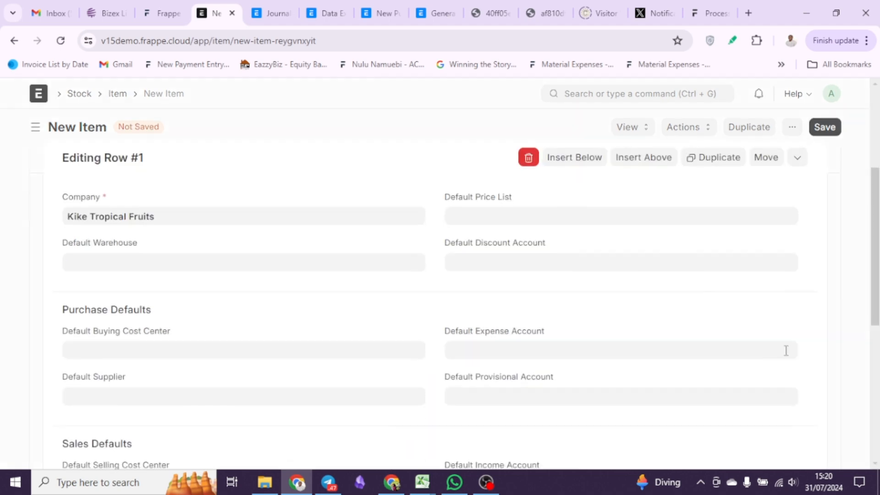
{"action": "scroll", "coordinate": [575, 387], "scroll_direction": "down", "scroll_amount": 3}
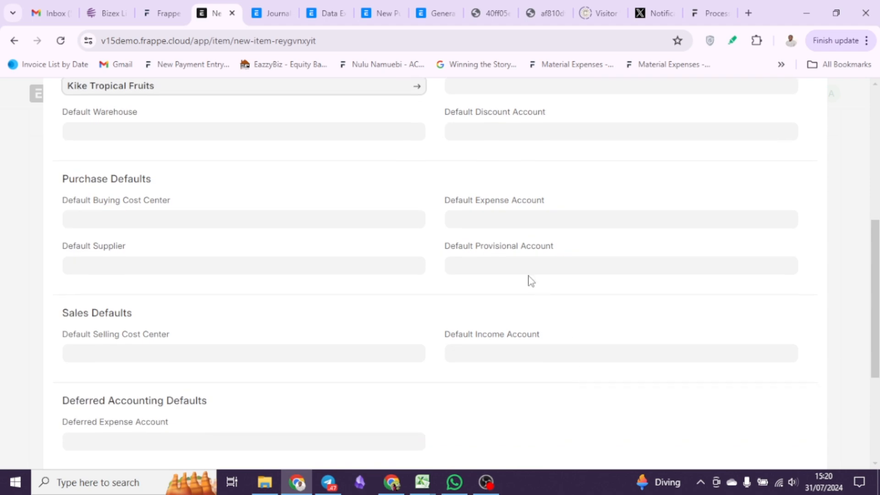
{"action": "left_click", "coordinate": [514, 218]}
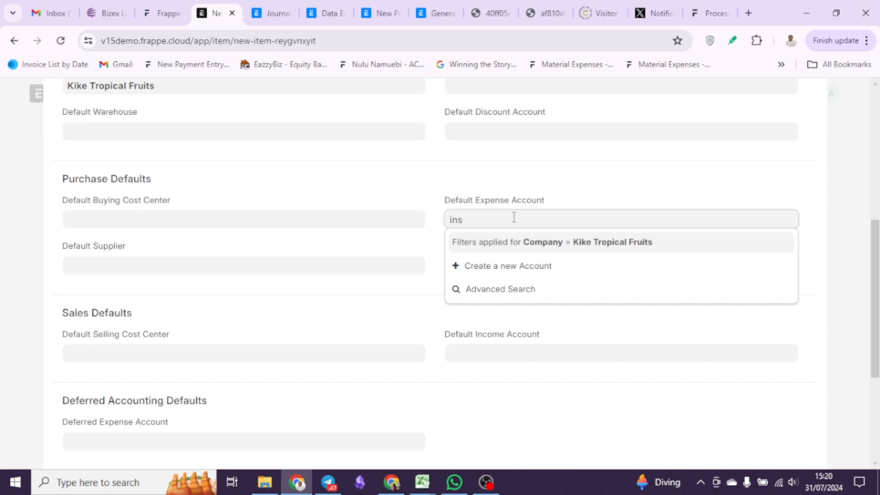
{"action": "left_click", "coordinate": [522, 267]}
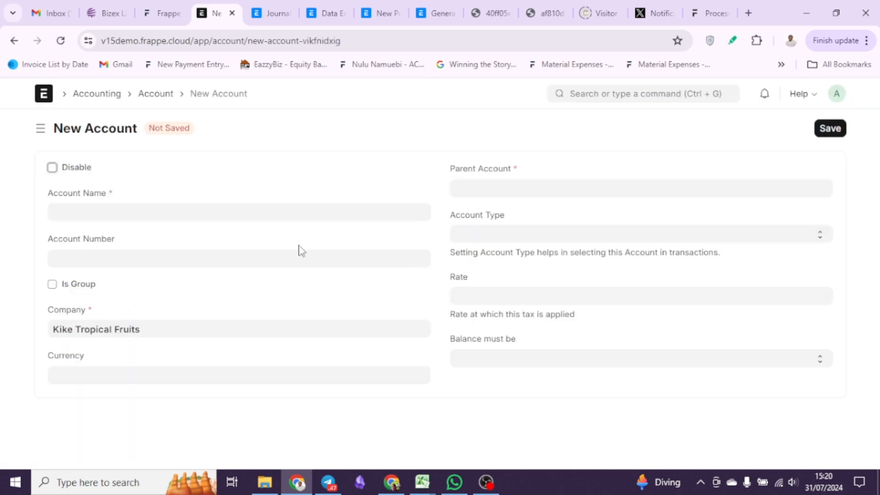
Name the new account "Insurance expense" and place it under the parent account Indirect Expenses - KTF
{"action": "left_click", "coordinate": [306, 212]}
{"action": "type", "text": "Ins"}
{"action": "type", "text": "uran"}
{"action": "key", "text": "BackSpace"}
{"action": "type", "text": "ance expense"}
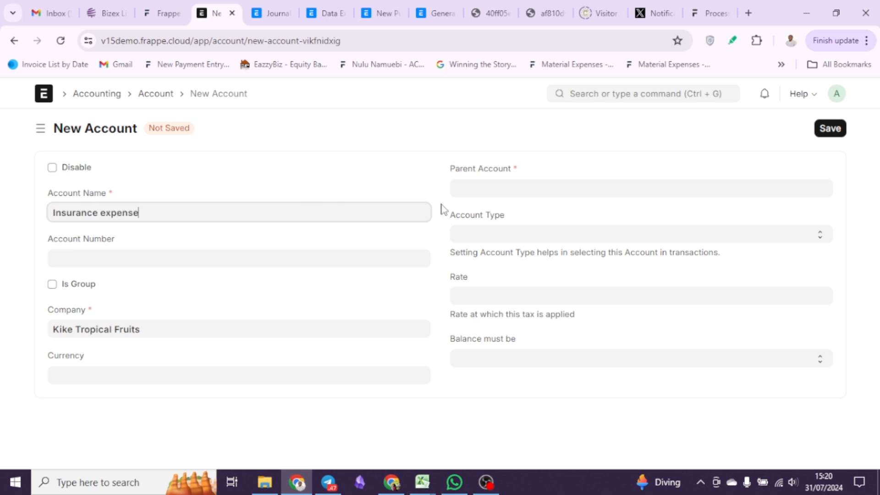
{"action": "left_click", "coordinate": [552, 183]}
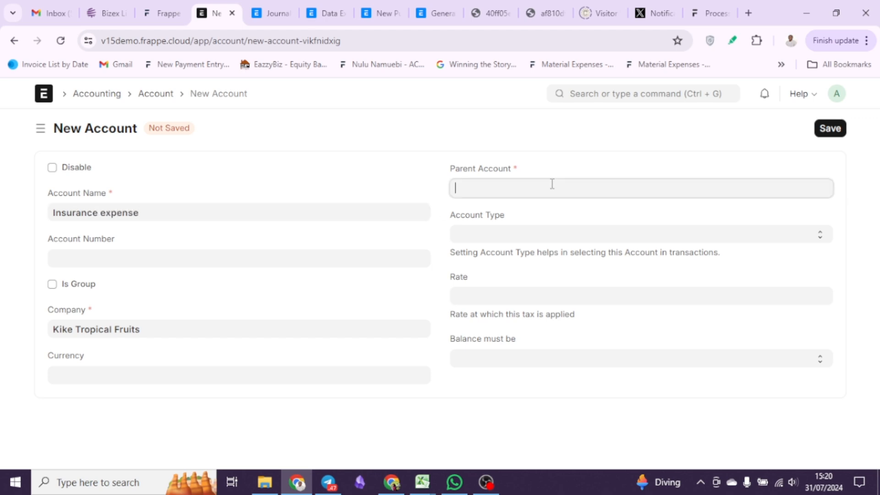
{"action": "type", "text": "ind"}
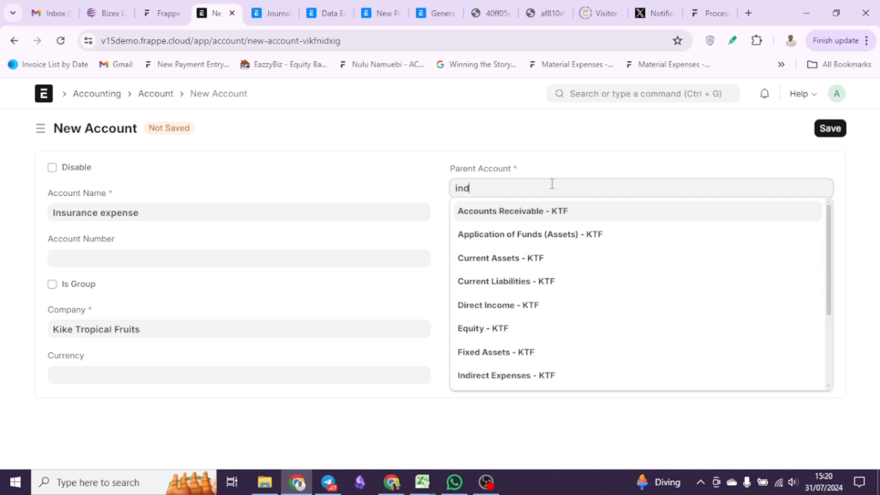
{"action": "left_click", "coordinate": [544, 210]}
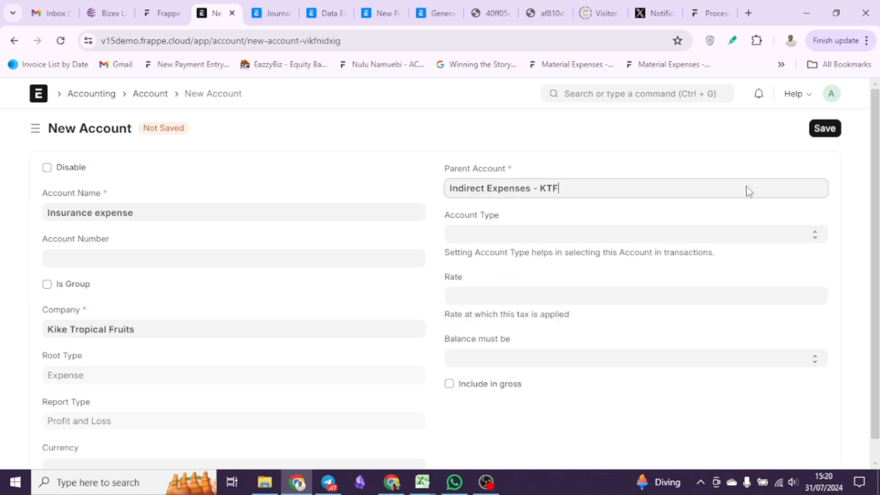
Set the account type to Expense Account and save the new account
{"action": "left_click", "coordinate": [735, 235]}
{"action": "type", "text": "ex"}
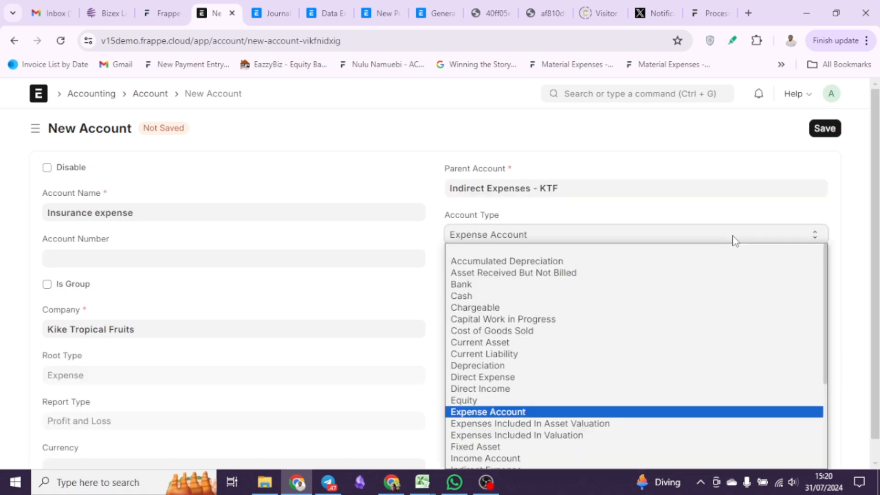
{"action": "key", "text": "Return"}
{"action": "left_click", "coordinate": [824, 128]}
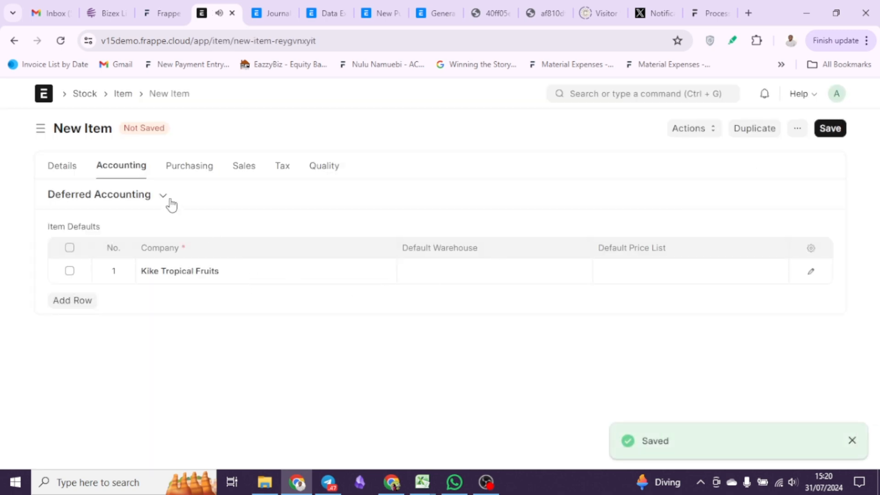
Check the item's deferred accounting, default expense account and basic details, and save the Insurance item
{"action": "left_click", "coordinate": [163, 196]}
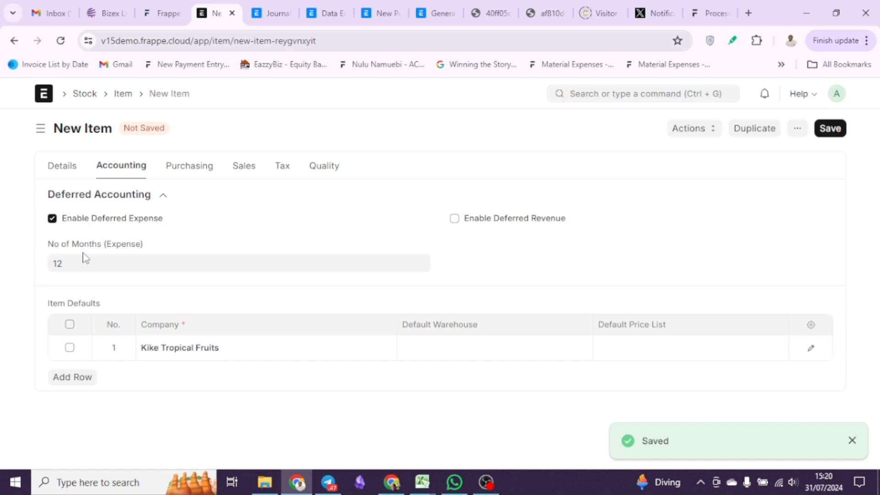
{"action": "left_click", "coordinate": [810, 348]}
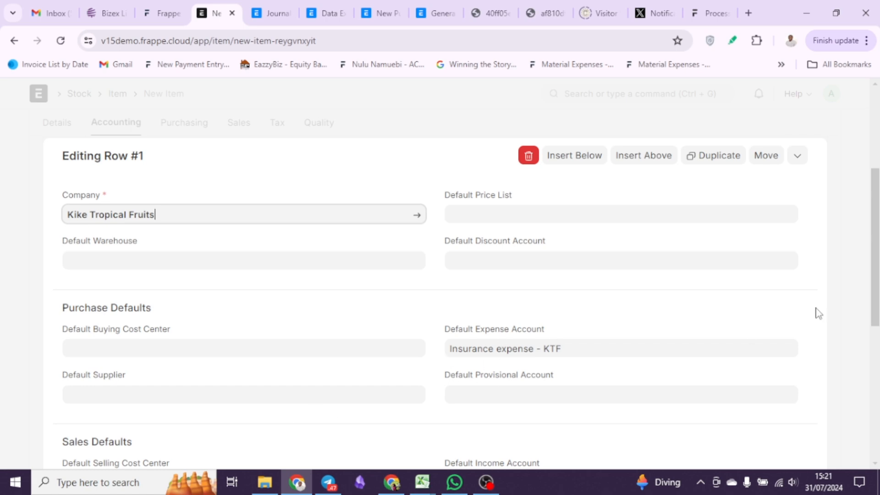
{"action": "left_click", "coordinate": [852, 286]}
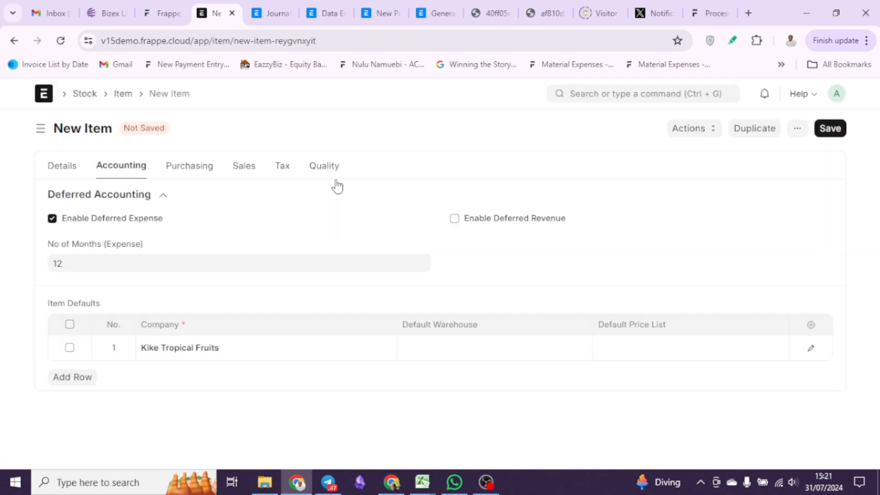
{"action": "left_click", "coordinate": [66, 168]}
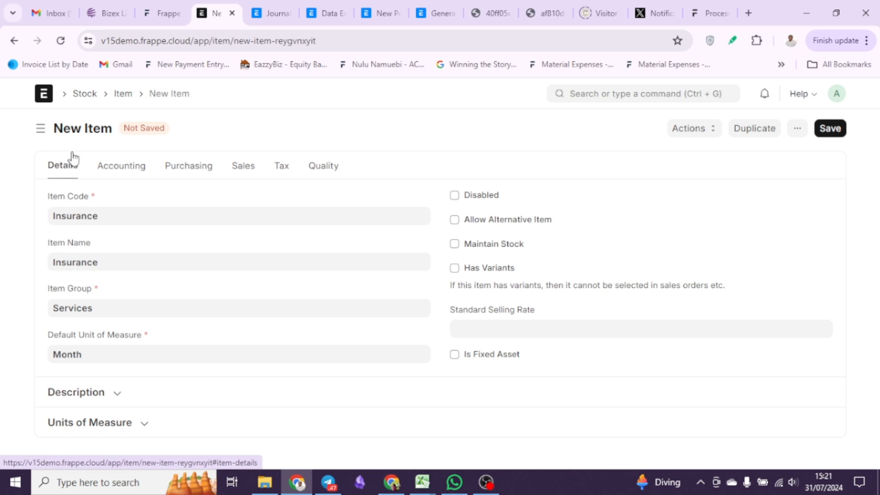
{"action": "left_click", "coordinate": [142, 169]}
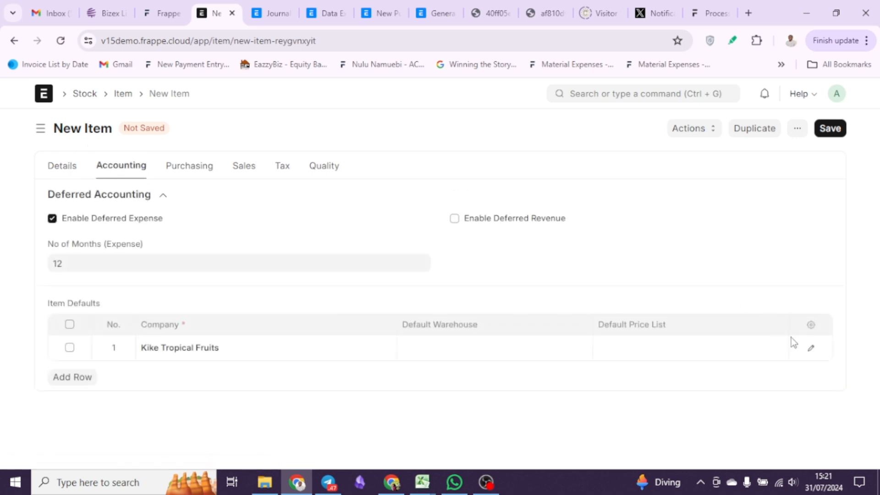
{"action": "left_click", "coordinate": [827, 131]}
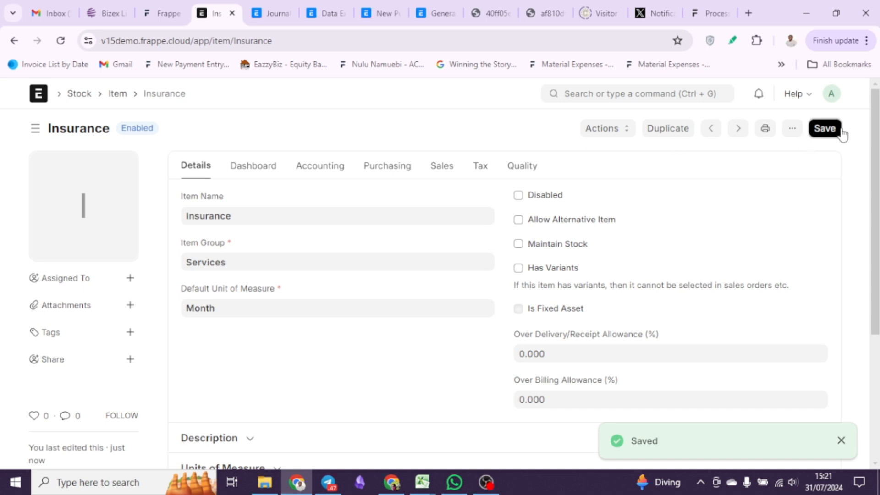
{"action": "left_click", "coordinate": [841, 130]}
Create a new purchase invoice and set its supplier to ABS Supplier
{"action": "left_click", "coordinate": [15, 41]}
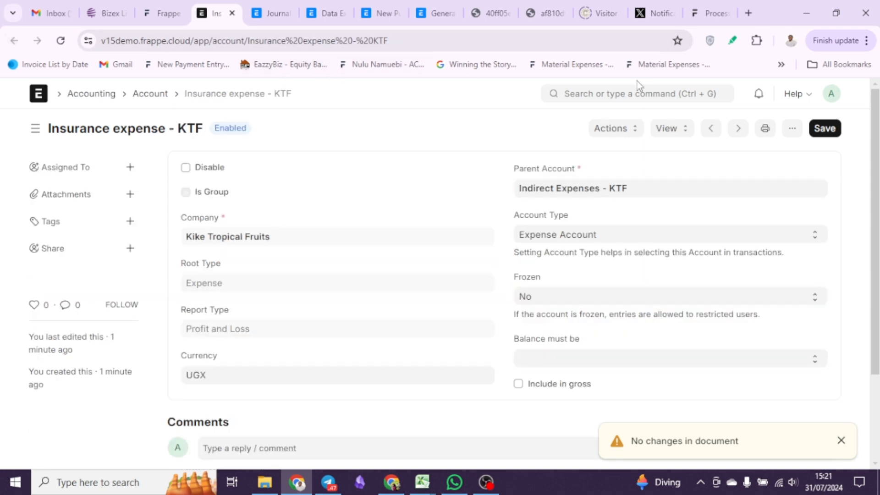
{"action": "left_click", "coordinate": [631, 92]}
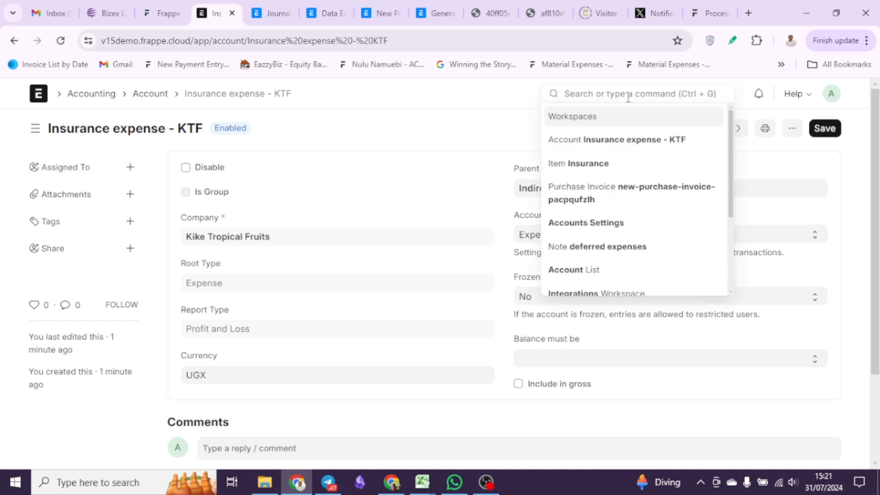
{"action": "type", "text": "new pur c"}
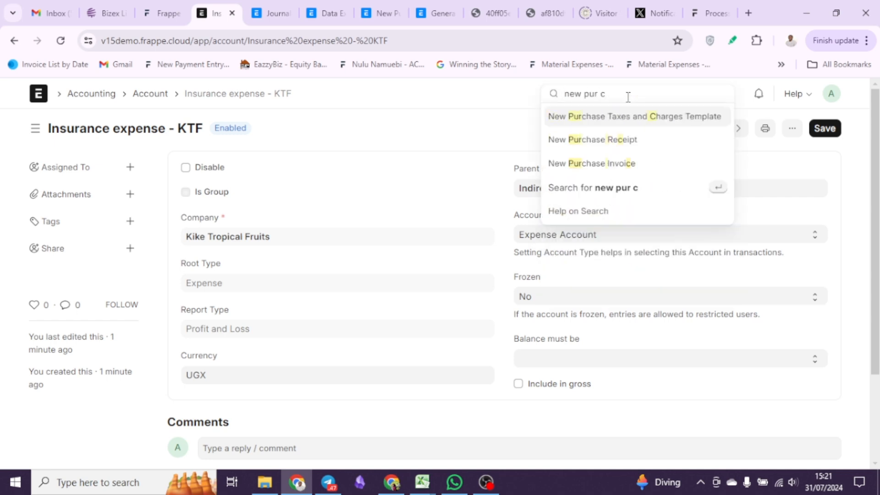
{"action": "type", "text": "in"}
{"action": "left_click", "coordinate": [613, 118]}
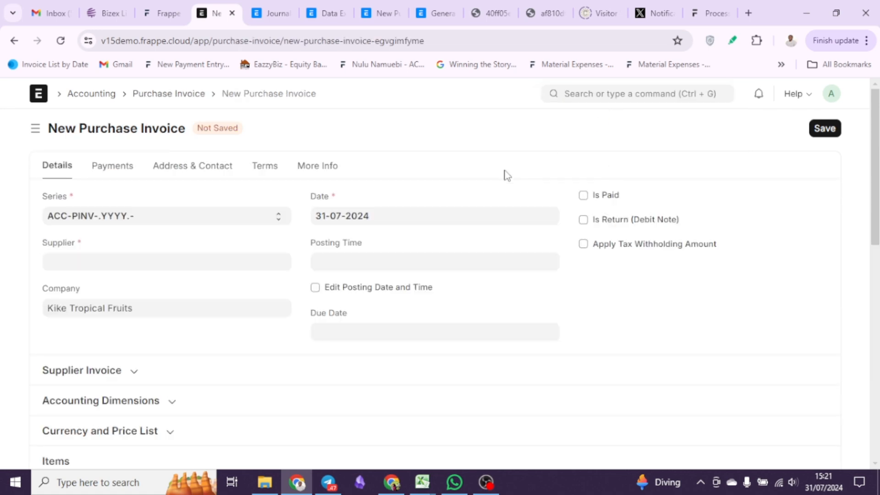
{"action": "left_click", "coordinate": [258, 260]}
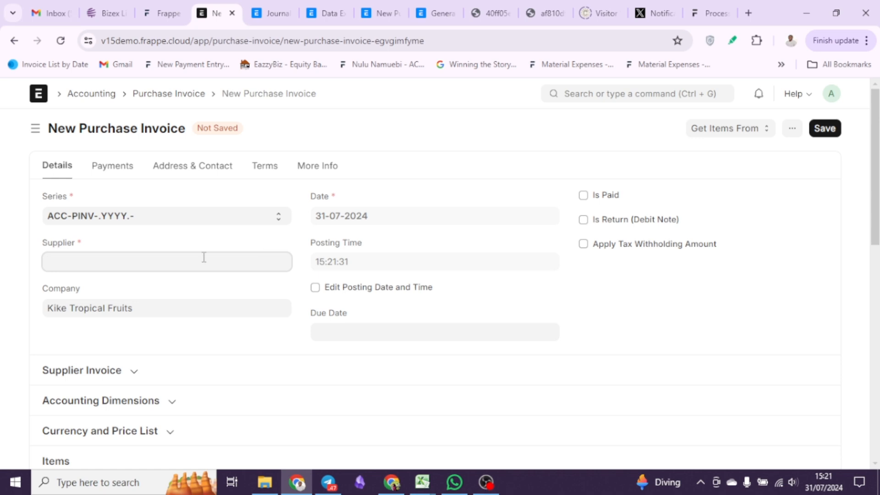
{"action": "left_click", "coordinate": [203, 292]}
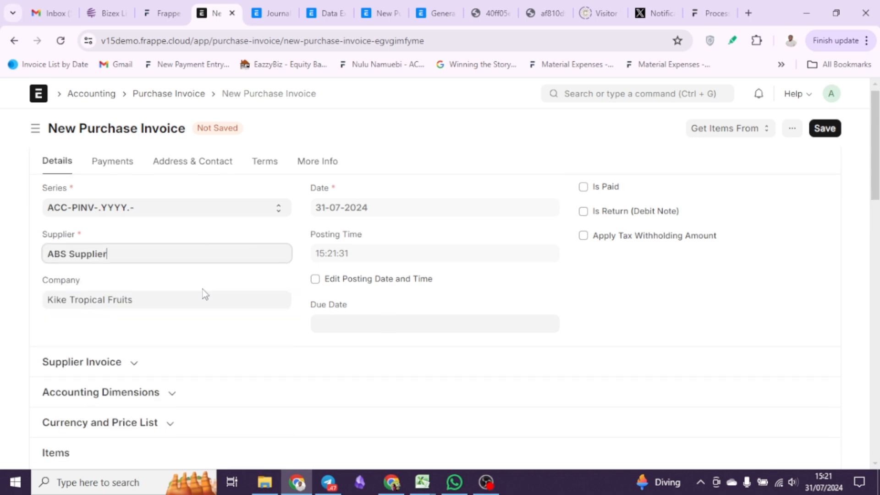
Add the Insurance item to the first row of the invoice's items table with a rate of 100,000
{"action": "scroll", "coordinate": [202, 290], "scroll_direction": "down", "scroll_amount": 5}
{"action": "left_click", "coordinate": [196, 334]}
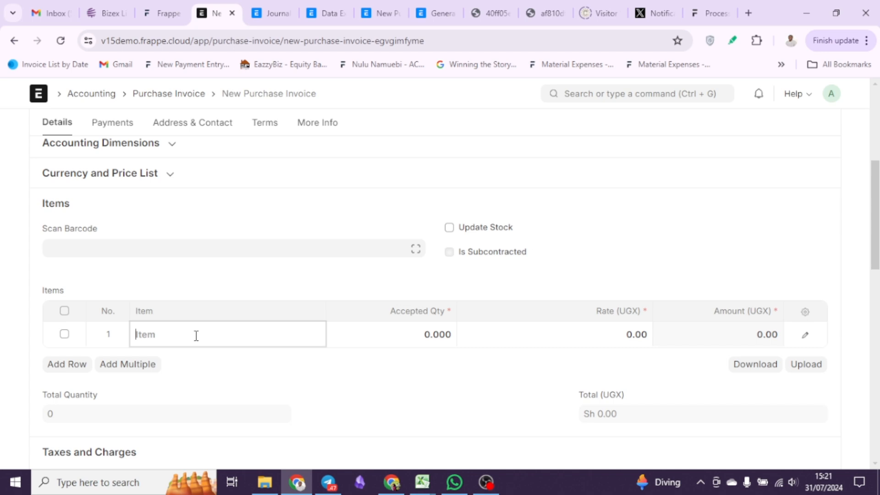
{"action": "type", "text": "ins"}
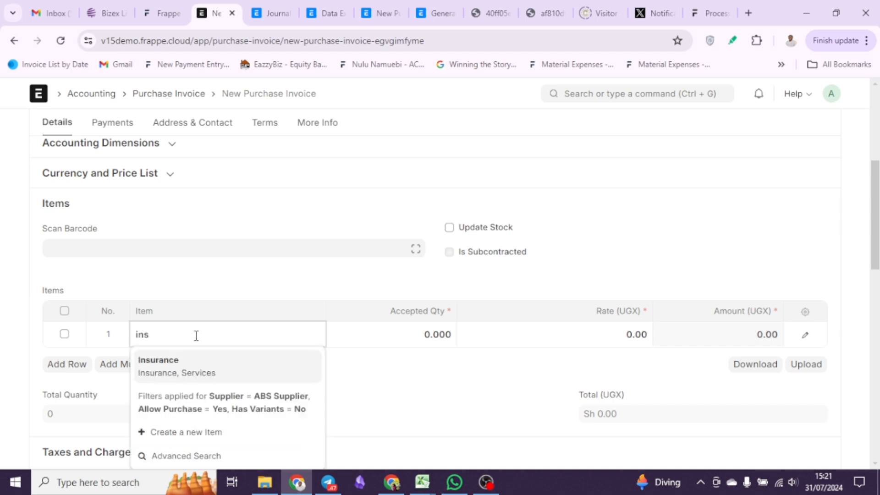
{"action": "left_click", "coordinate": [196, 366]}
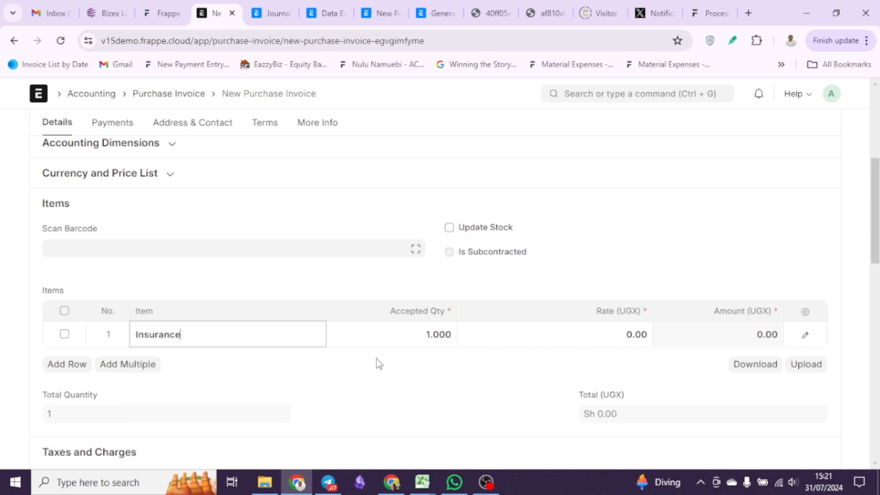
{"action": "left_click", "coordinate": [379, 338]}
{"action": "left_click", "coordinate": [620, 333]}
{"action": "type", "text": "100000"}
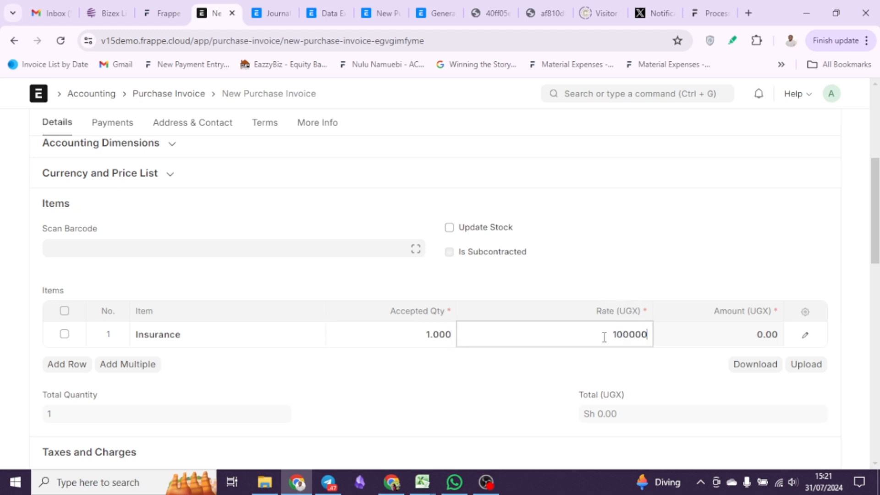
{"action": "left_click", "coordinate": [571, 374]}
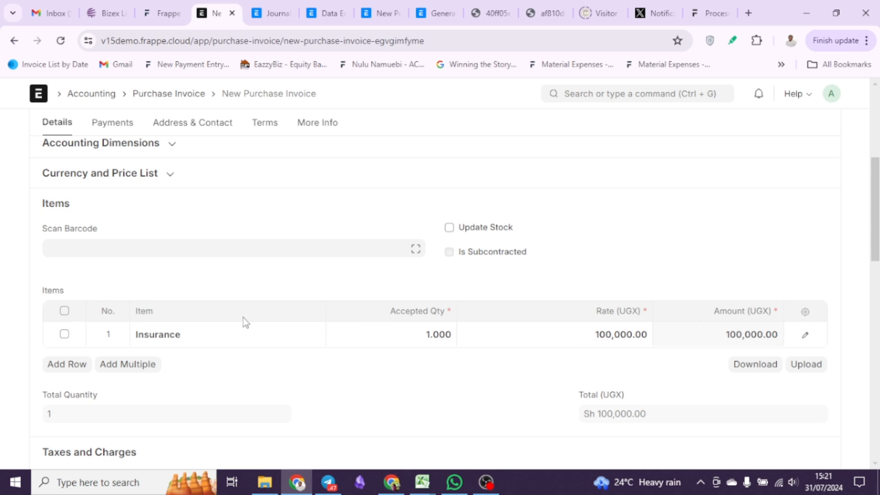
Add the UOM column to the invoice's items table and place it between Accepted Qty and Rate
{"action": "left_click", "coordinate": [805, 311]}
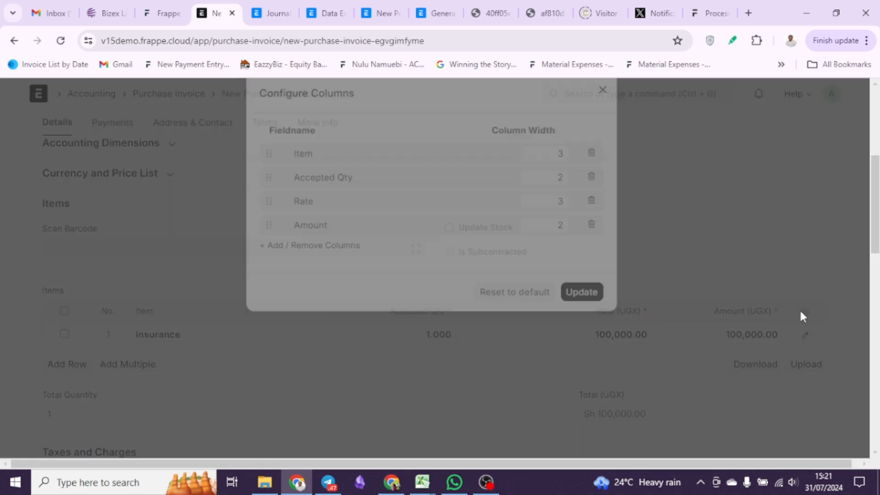
{"action": "left_click", "coordinate": [307, 269]}
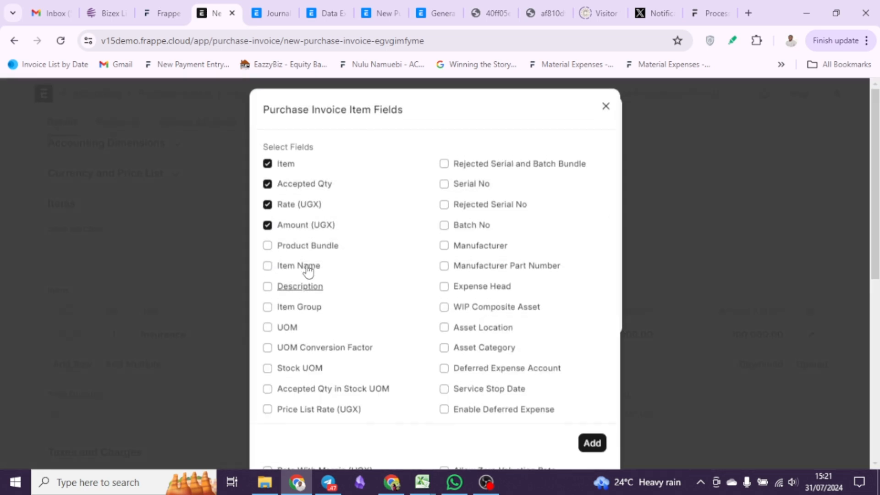
{"action": "left_click", "coordinate": [267, 334]}
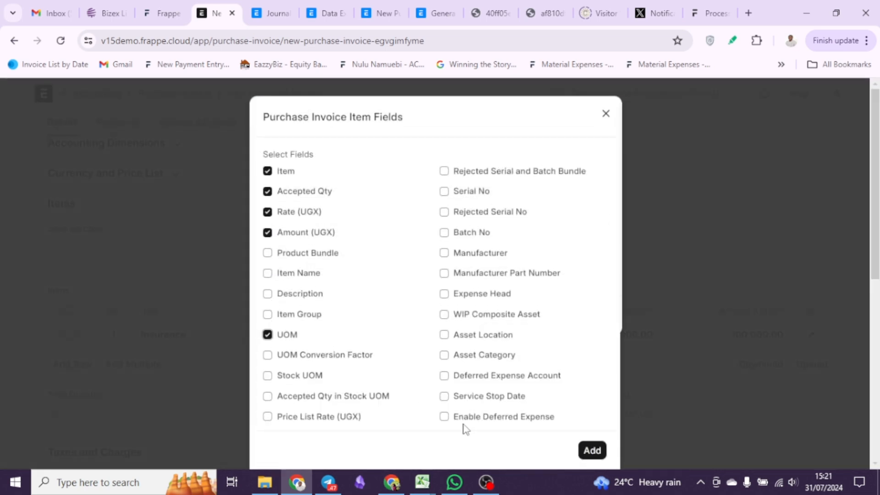
{"action": "left_click", "coordinate": [592, 451]}
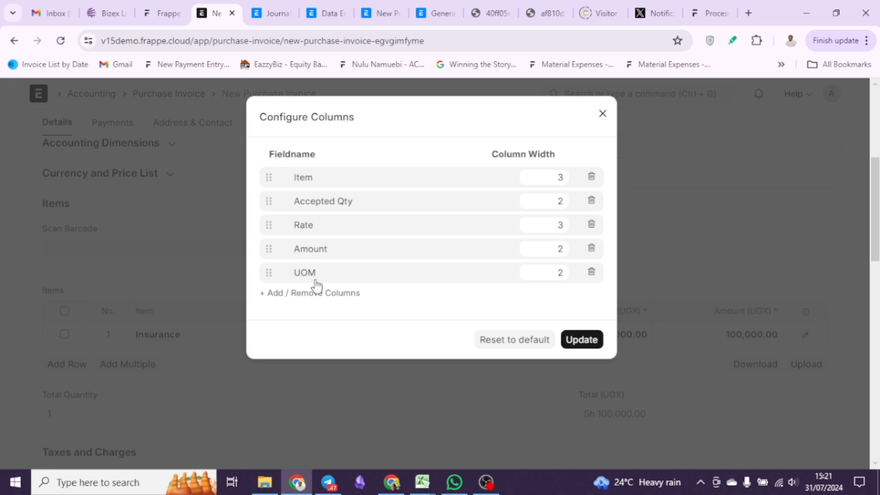
{"action": "left_click_drag", "start_coordinate": [269, 273], "coordinate": [276, 232]}
Set the Item and Rate column widths to 2 and apply the column configuration
{"action": "left_click", "coordinate": [539, 174]}
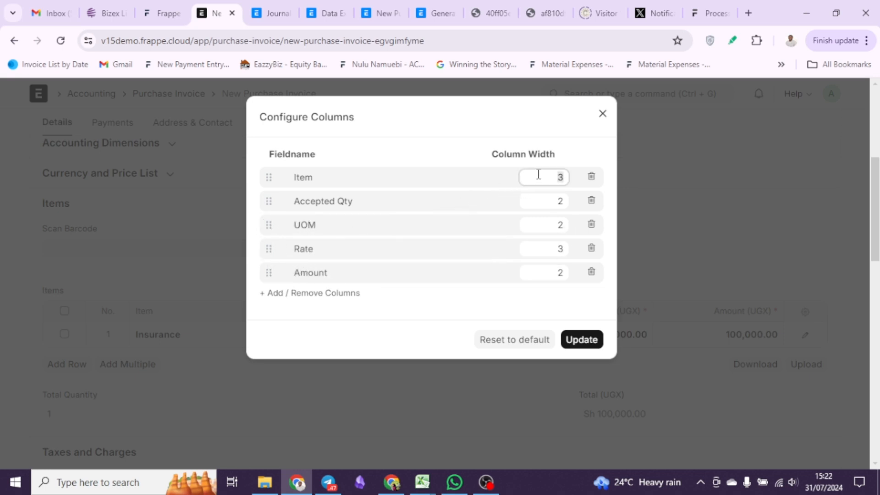
{"action": "type", "text": "2"}
{"action": "left_click", "coordinate": [530, 247]}
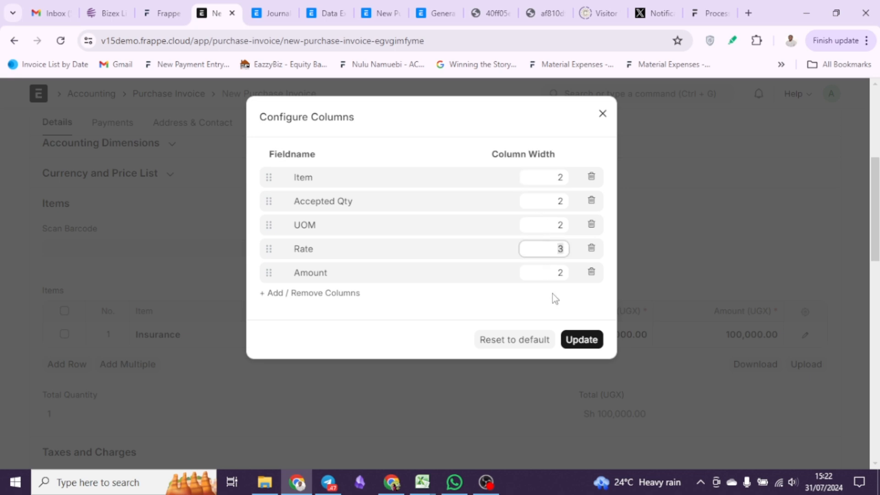
{"action": "left_click", "coordinate": [573, 337]}
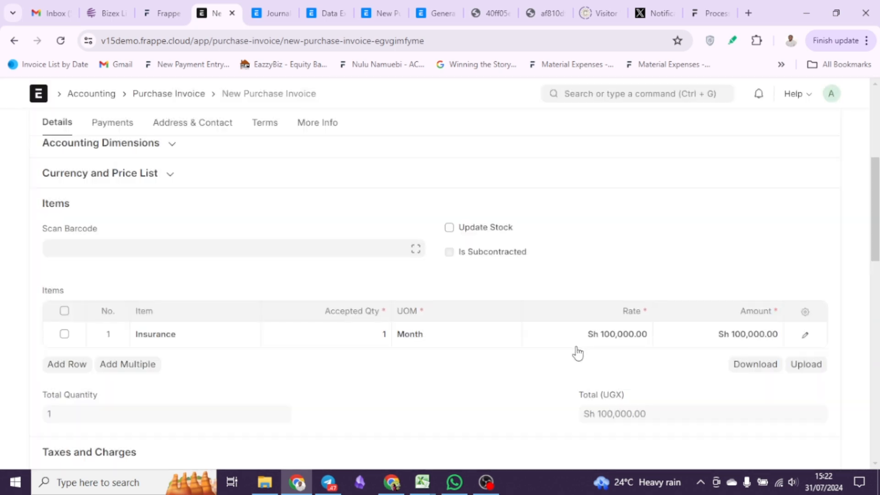
Set the Insurance row's accepted quantity to 12
{"action": "left_click", "coordinate": [356, 335]}
{"action": "type", "text": "12"}
{"action": "left_click", "coordinate": [379, 387]}
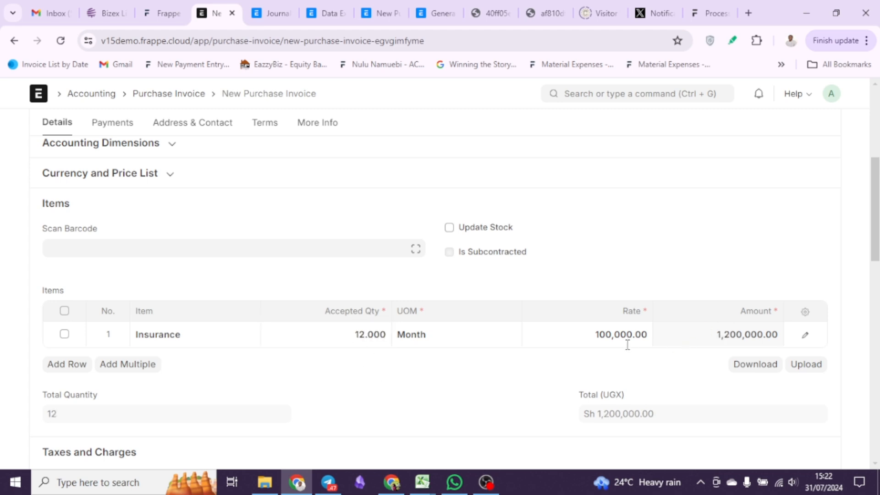
Open the Insurance row's full details and start creating a new account for its Deferred Expense Account
{"action": "left_click", "coordinate": [803, 339]}
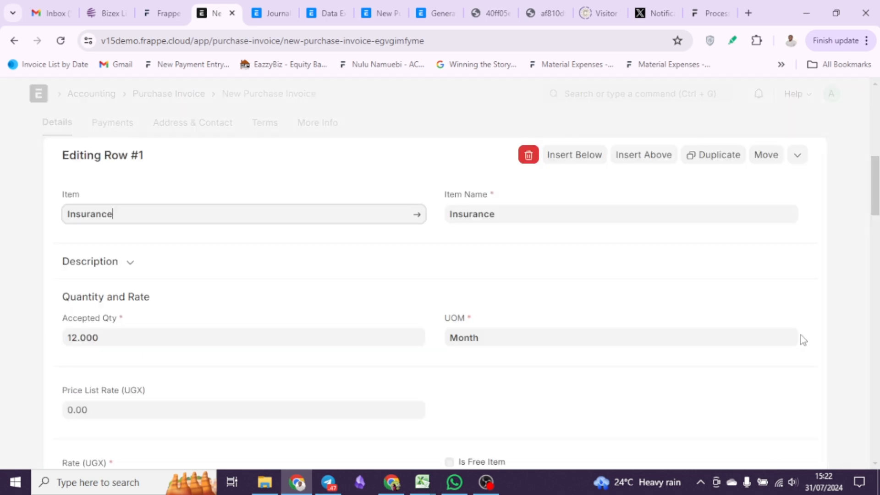
{"action": "scroll", "coordinate": [801, 336], "scroll_direction": "down", "scroll_amount": 8}
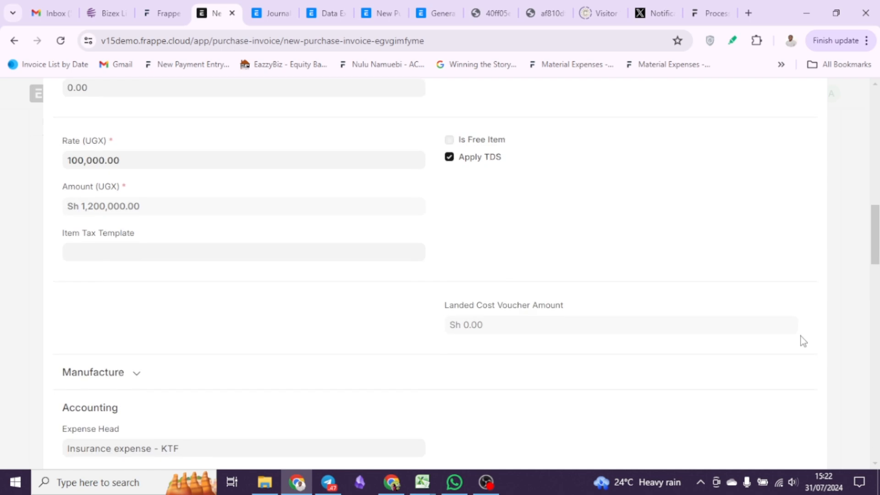
{"action": "scroll", "coordinate": [801, 341], "scroll_direction": "down", "scroll_amount": 2}
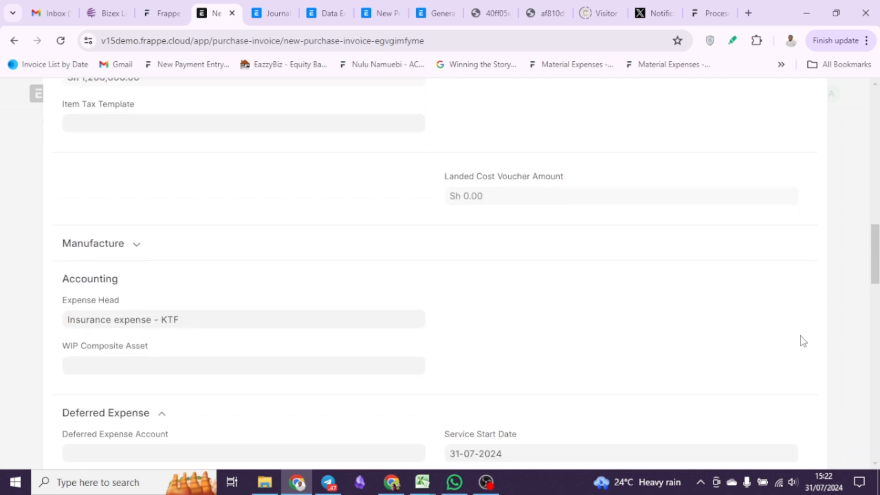
{"action": "scroll", "coordinate": [801, 337], "scroll_direction": "down", "scroll_amount": 2}
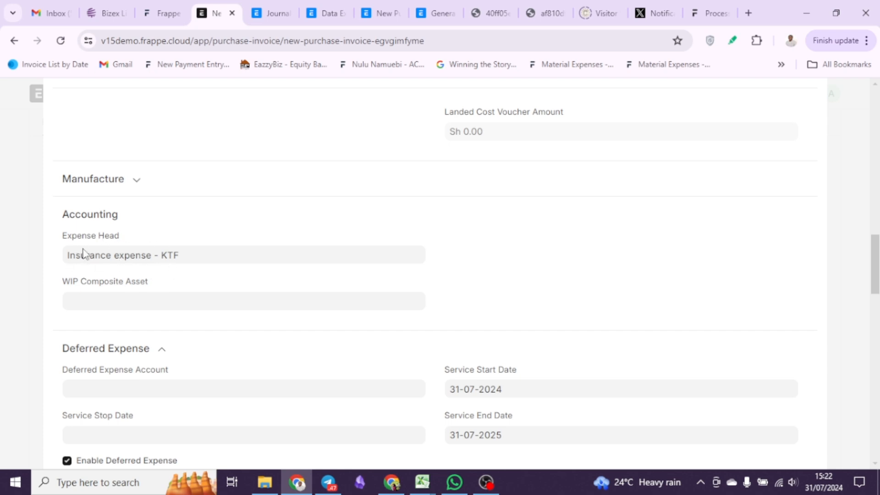
{"action": "scroll", "coordinate": [252, 275], "scroll_direction": "down", "scroll_amount": 4}
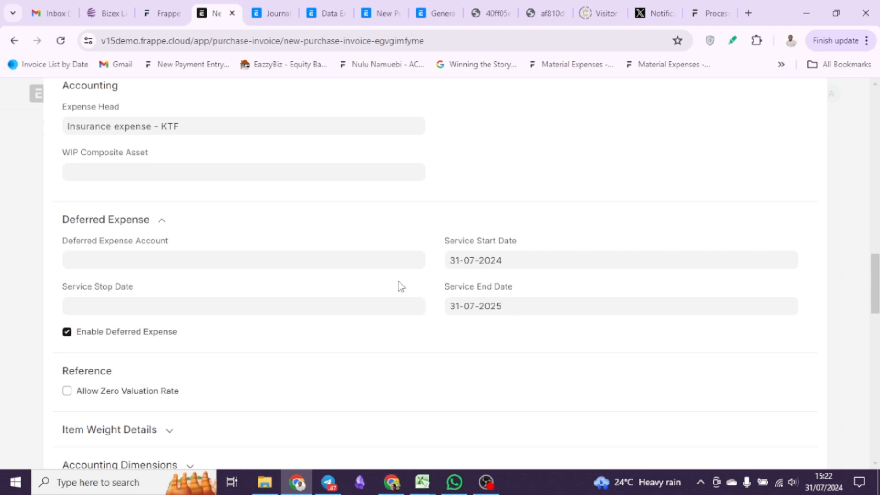
{"action": "left_click", "coordinate": [366, 258]}
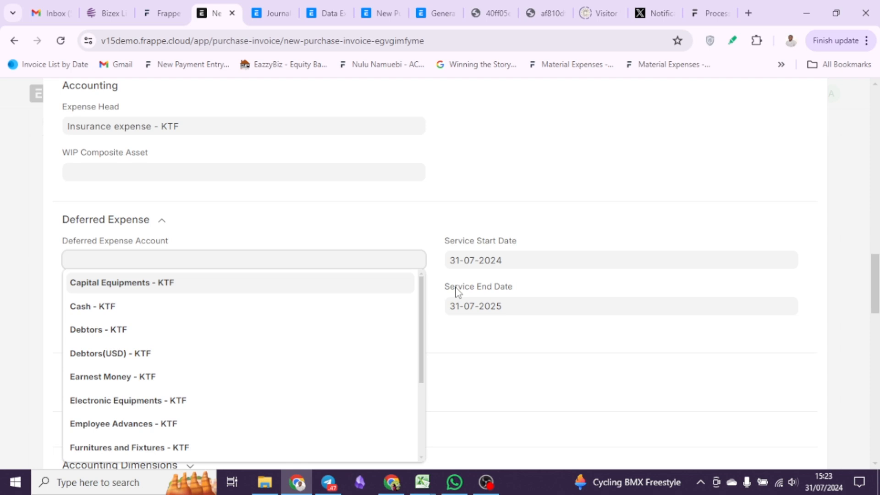
{"action": "type", "text": "def"}
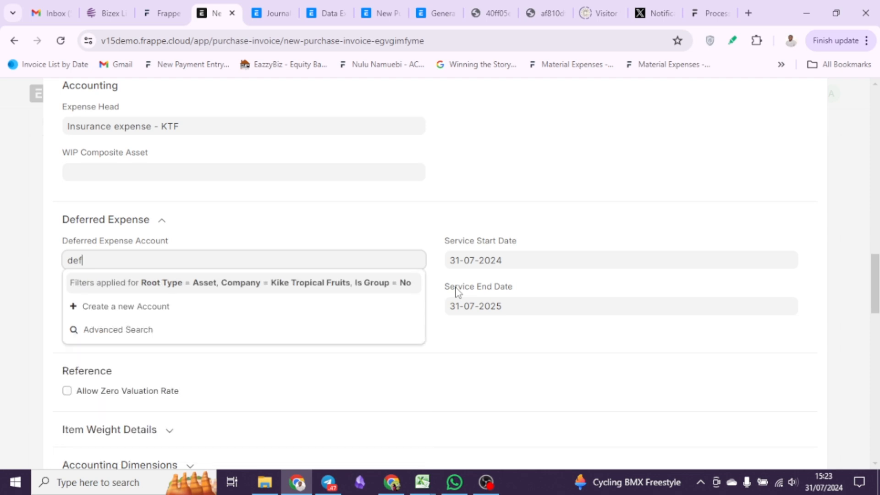
{"action": "left_click", "coordinate": [139, 312]}
Name the new account "Deferred Insurance expense", place it under the parent account Current Assets - KTF, and save it
{"action": "left_click", "coordinate": [127, 216]}
{"action": "type", "text": "Defr"}
{"action": "type", "text": "rred Insuranc"}
{"action": "type", "text": "e expense"}
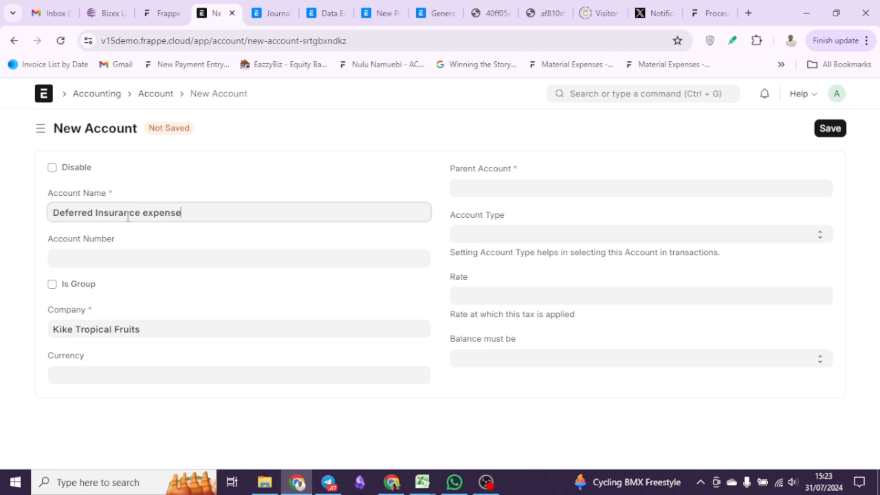
{"action": "left_click", "coordinate": [472, 191]}
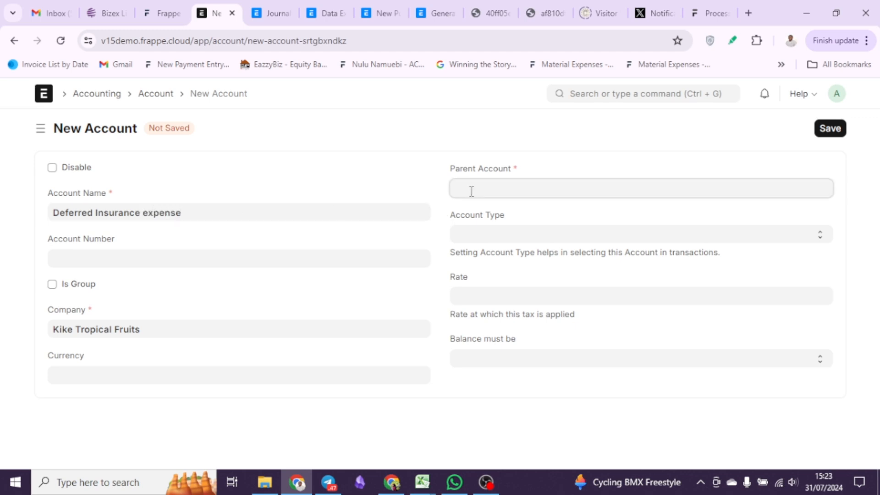
{"action": "type", "text": "cur"}
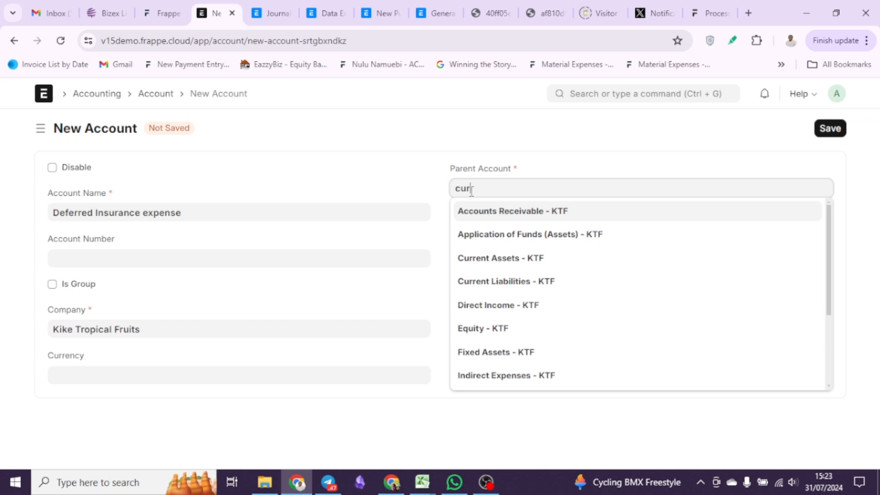
{"action": "left_click", "coordinate": [487, 216]}
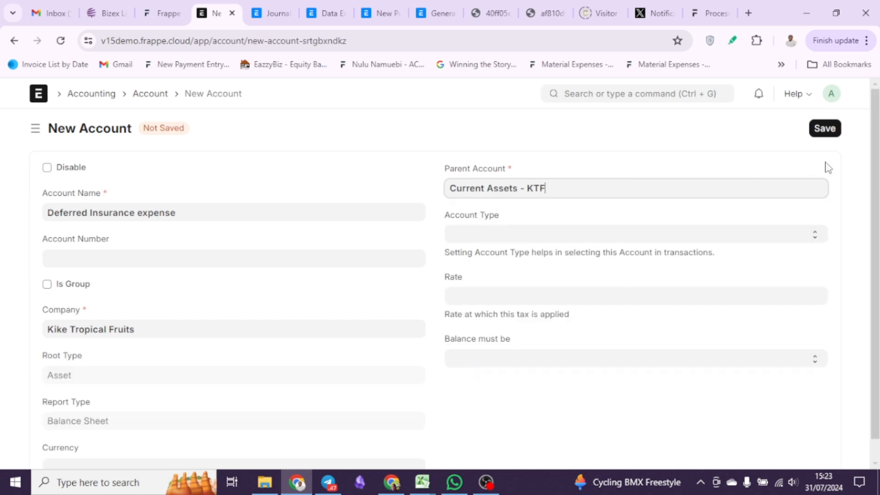
{"action": "left_click", "coordinate": [829, 131]}
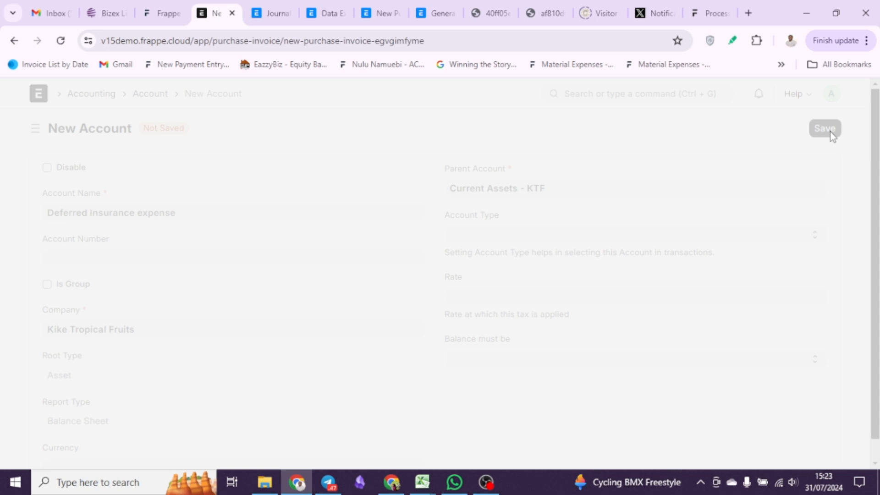
Reopen the Insurance row's details and check its deferred expense account and service dates
{"action": "scroll", "coordinate": [829, 131], "scroll_direction": "down", "scroll_amount": 15}
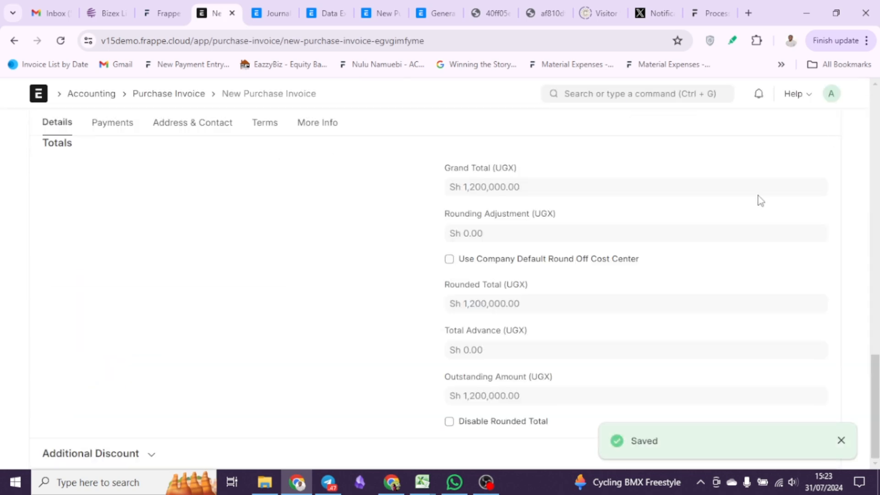
{"action": "scroll", "coordinate": [764, 242], "scroll_direction": "up", "scroll_amount": 10}
{"action": "scroll", "coordinate": [747, 311], "scroll_direction": "up", "scroll_amount": 4}
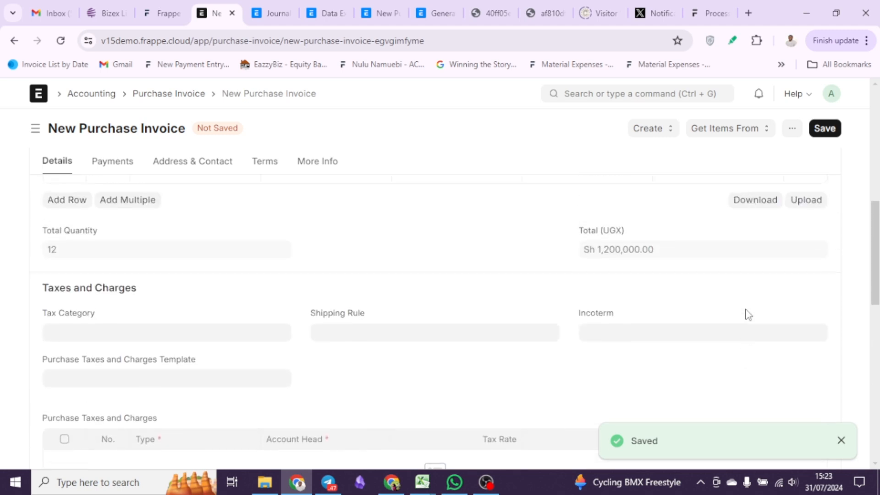
{"action": "left_click", "coordinate": [812, 244]}
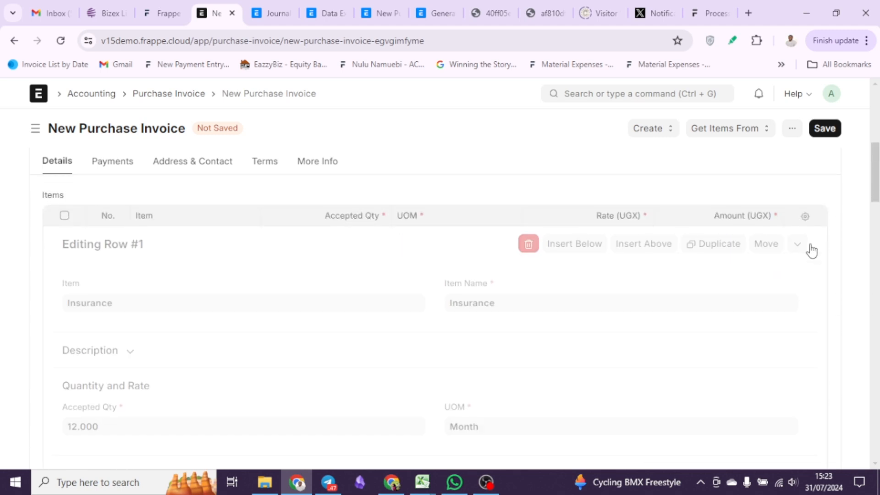
{"action": "scroll", "coordinate": [501, 308], "scroll_direction": "down", "scroll_amount": 7}
{"action": "scroll", "coordinate": [501, 307], "scroll_direction": "down", "scroll_amount": 7}
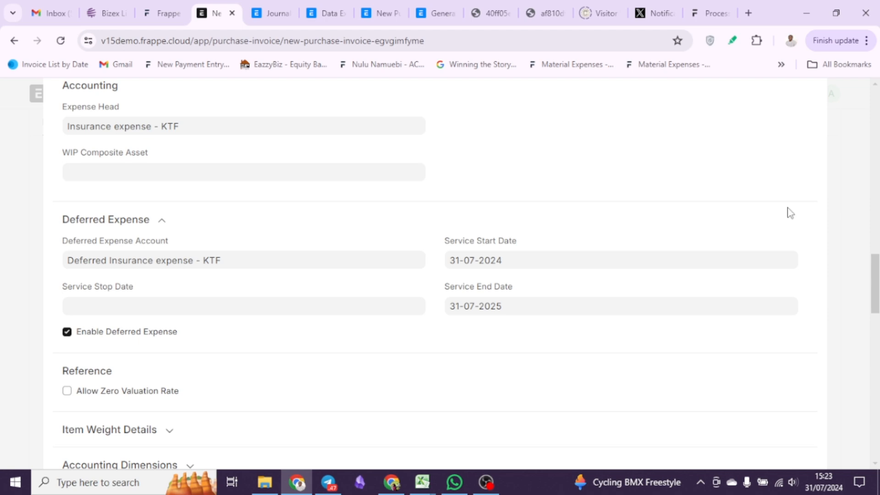
Close the Insurance row's details, then save and submit the ABS Supplier purchase invoice
{"action": "left_click", "coordinate": [853, 183]}
{"action": "left_click", "coordinate": [829, 131]}
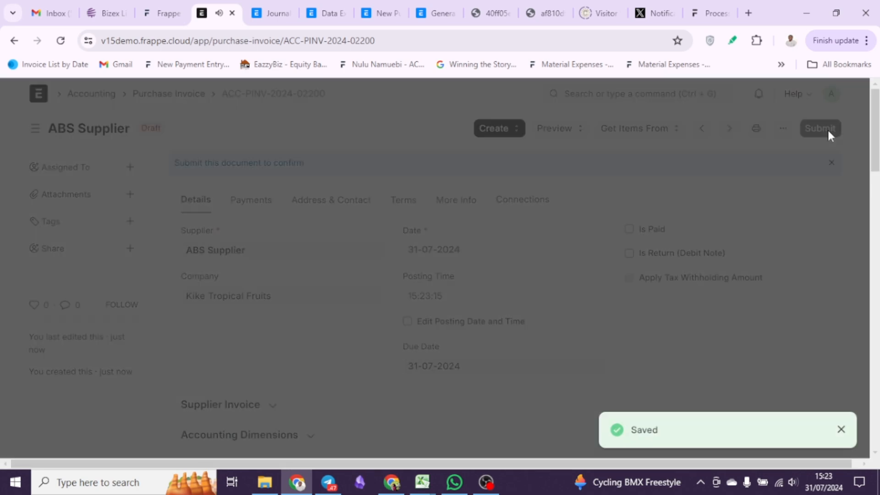
{"action": "left_click", "coordinate": [592, 196]}
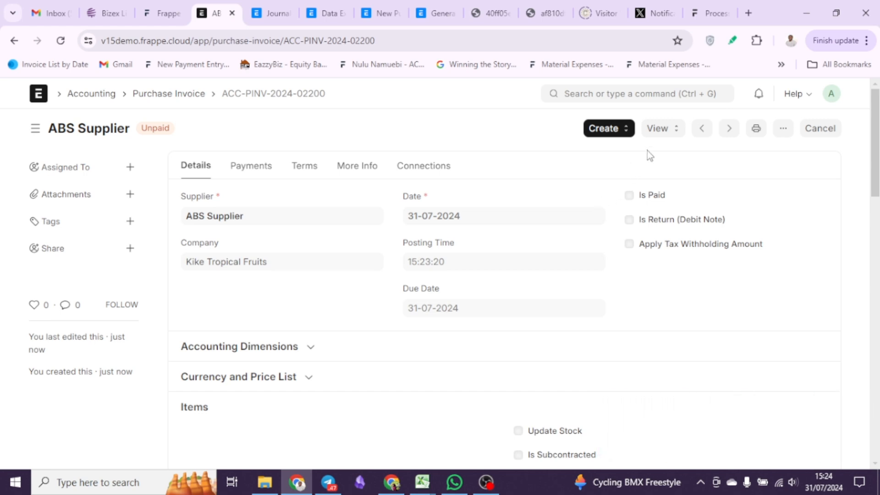
View the submitted invoice's accounting ledger and check its debit and credit entries
{"action": "left_click", "coordinate": [658, 136]}
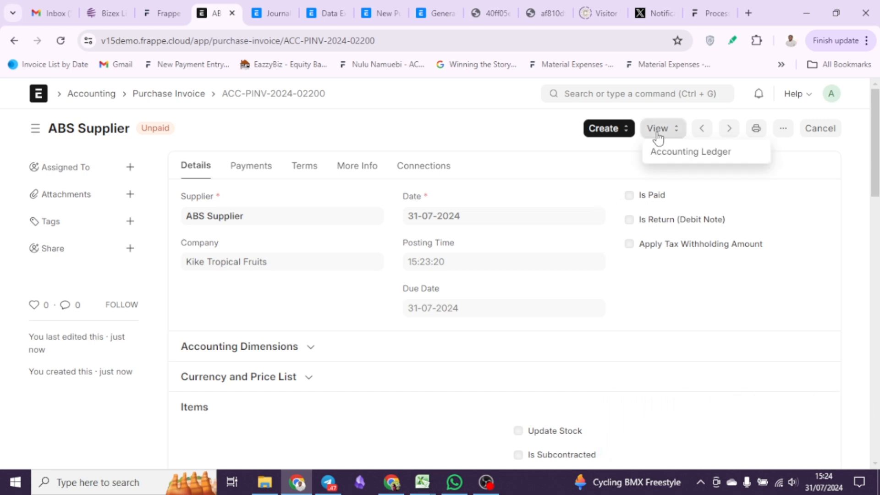
{"action": "left_click", "coordinate": [659, 155]}
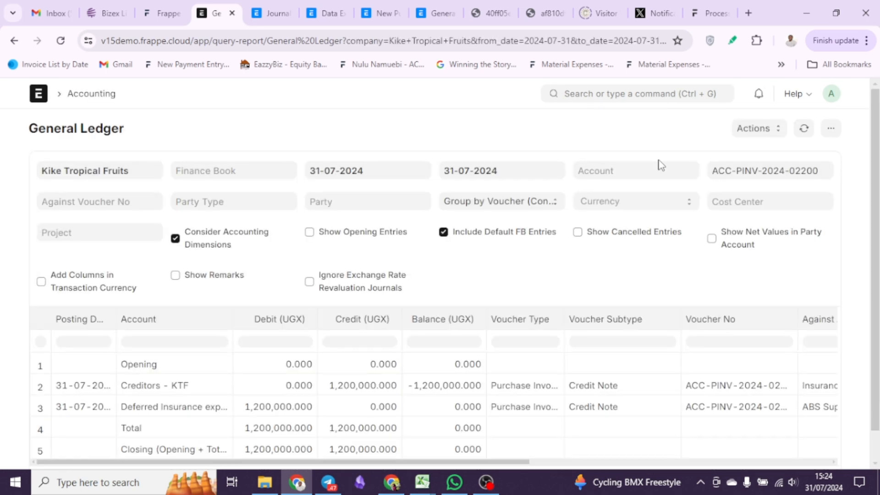
{"action": "scroll", "coordinate": [459, 294], "scroll_direction": "down", "scroll_amount": 1}
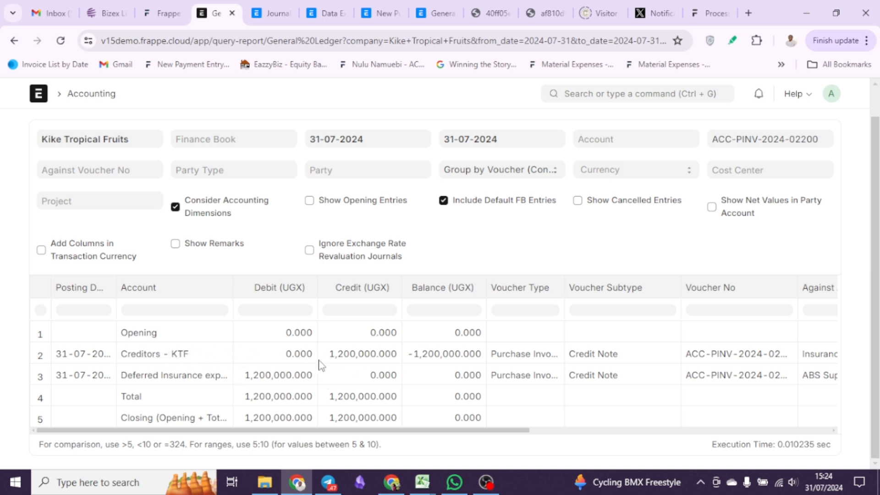
Open the "deferred expenses" note and review its initial deferral entry and monthly insurance entry
{"action": "scroll", "coordinate": [544, 218], "scroll_direction": "up", "scroll_amount": 2}
{"action": "left_click", "coordinate": [602, 95]}
{"action": "type", "text": "nte"}
{"action": "key", "text": "BackSpace"}
{"action": "key", "text": "BackSpace"}
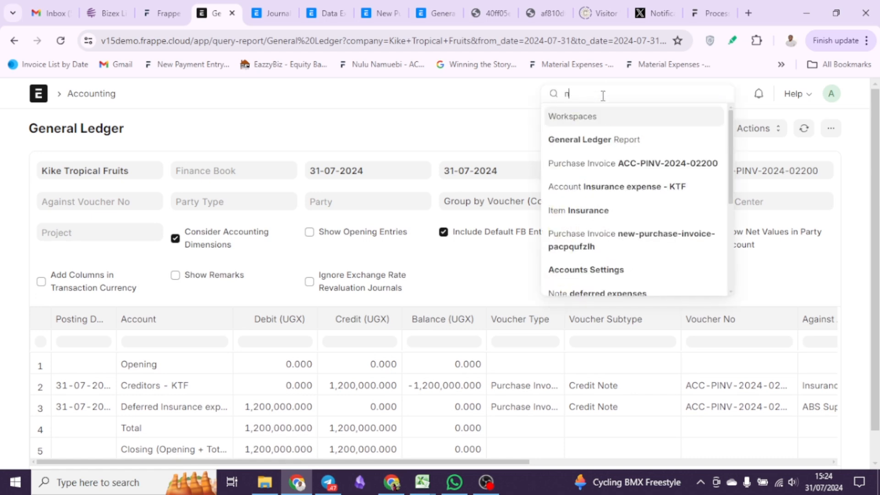
{"action": "type", "text": "ote"}
{"action": "left_click", "coordinate": [604, 119]}
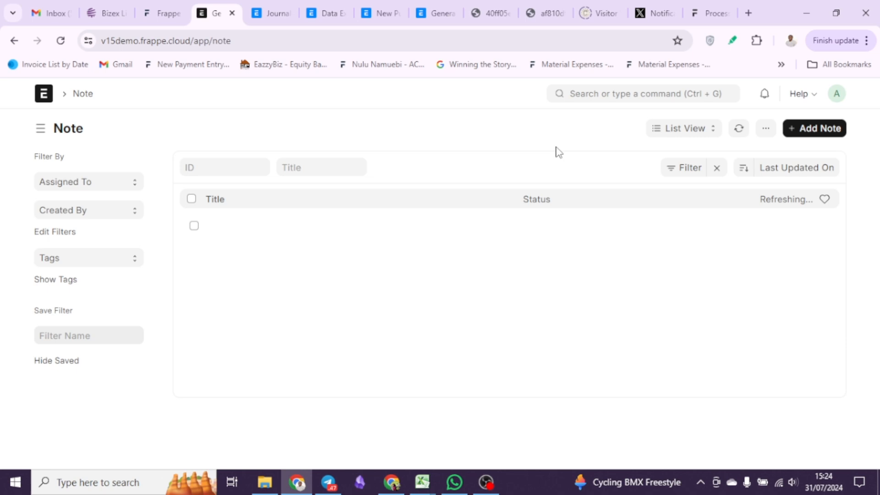
{"action": "left_click", "coordinate": [228, 229]}
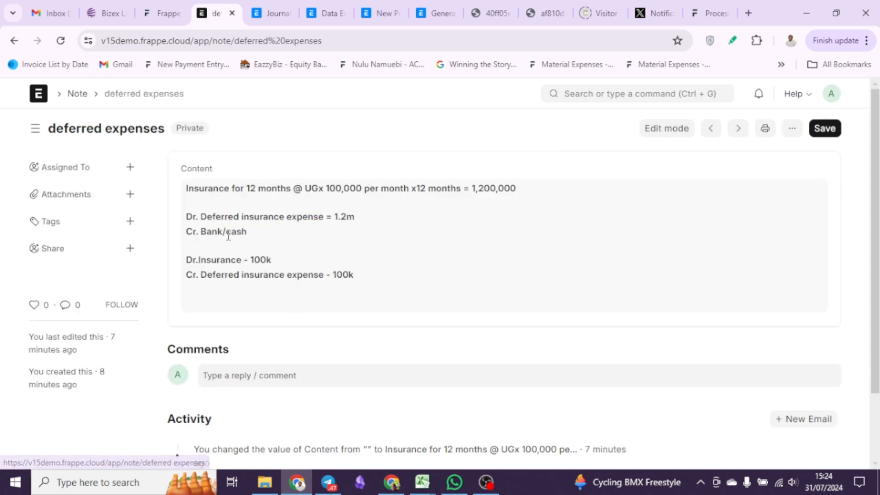
{"action": "left_click_drag", "start_coordinate": [188, 216], "coordinate": [248, 235]}
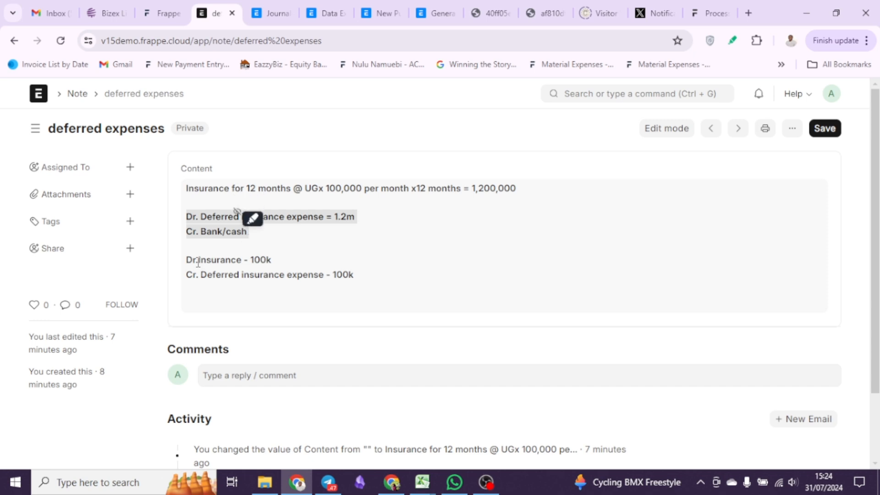
{"action": "left_click_drag", "start_coordinate": [186, 259], "coordinate": [375, 280]}
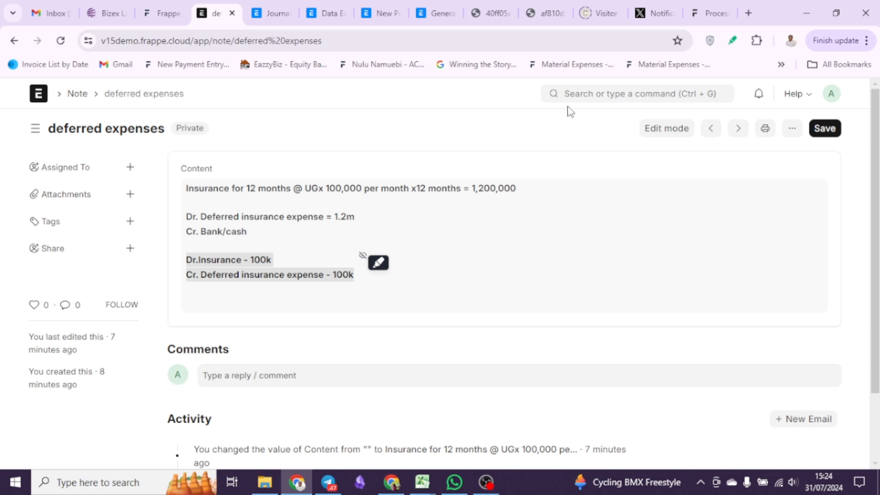
{"action": "left_click", "coordinate": [669, 65]}
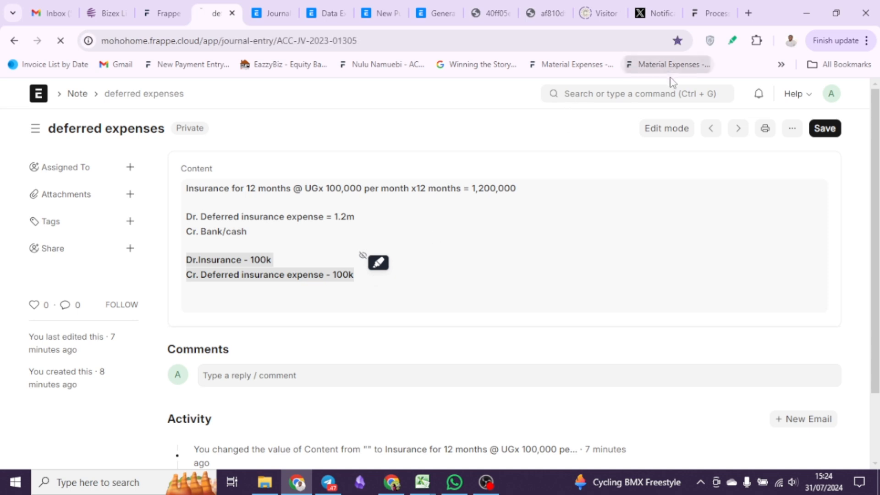
{"action": "left_click", "coordinate": [634, 91]}
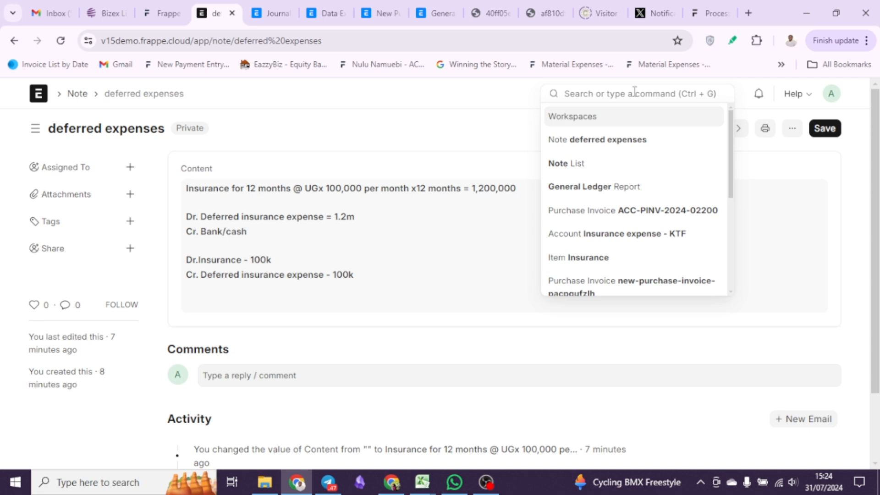
{"action": "type", "text": "up"}
{"action": "key", "text": "BackSpace"}
{"action": "key", "text": "BackSpace"}
{"action": "type", "text": "purc i"}
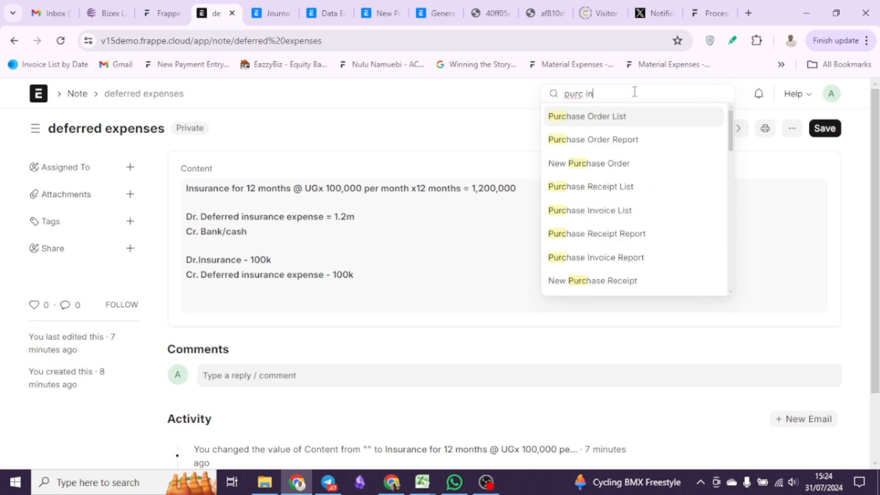
{"action": "type", "text": "n"}
{"action": "key", "text": "BackSpace"}
{"action": "key", "text": "BackSpace"}
{"action": "key", "text": "BackSpace"}
{"action": "key", "text": "BackSpace"}
{"action": "key", "text": "BackSpace"}
{"action": "key", "text": "BackSpace"}
{"action": "key", "text": "BackSpace"}
In Accounts Settings, disable Automatically Process Deferred Accounting Entry and enable Book Deferred Entries Via Journal Entry
{"action": "type", "text": "acc se"}
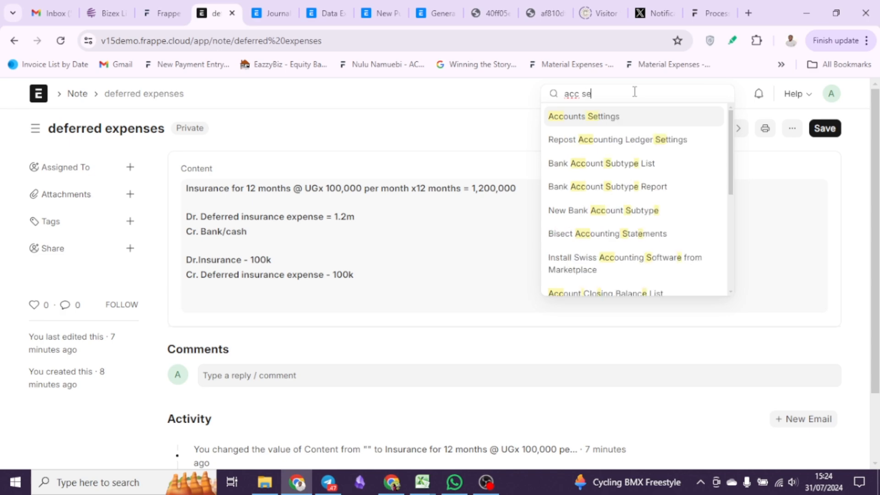
{"action": "left_click", "coordinate": [623, 115]}
{"action": "scroll", "coordinate": [553, 320], "scroll_direction": "down", "scroll_amount": 4}
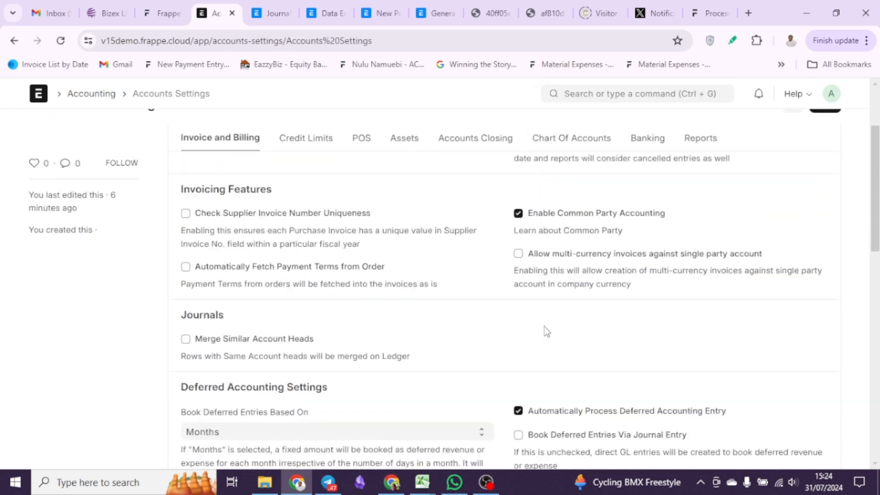
{"action": "left_click", "coordinate": [517, 333]}
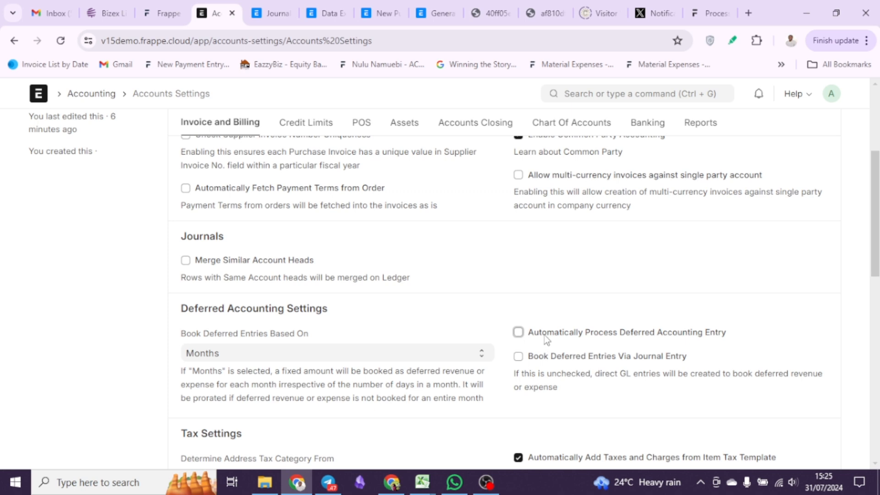
{"action": "left_click", "coordinate": [518, 357]}
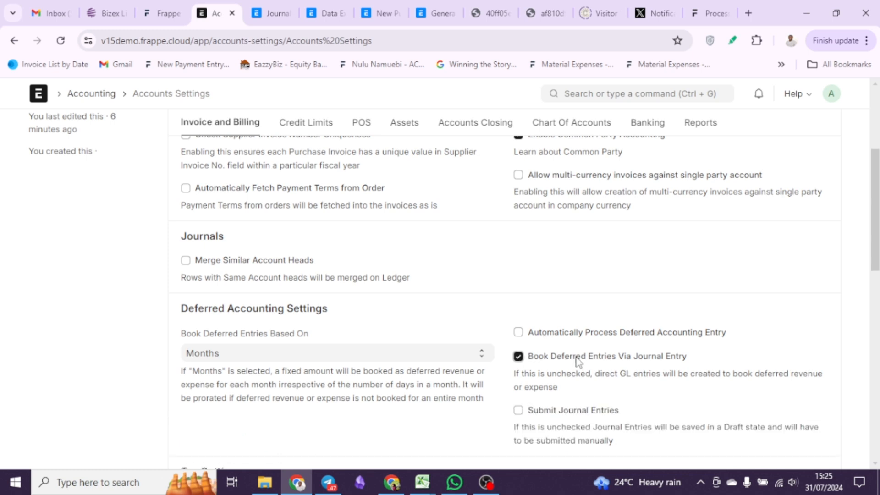
Enable Submit Journal Entries in the Deferred Accounting Settings and save the Accounts Settings
{"action": "scroll", "coordinate": [703, 367], "scroll_direction": "down", "scroll_amount": 2}
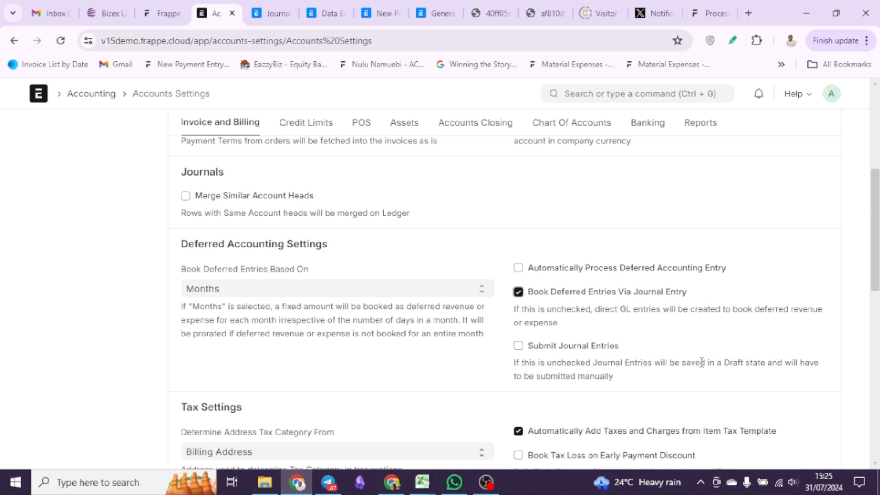
{"action": "left_click", "coordinate": [518, 351]}
{"action": "scroll", "coordinate": [761, 357], "scroll_direction": "up", "scroll_amount": 6}
{"action": "left_click", "coordinate": [830, 132]}
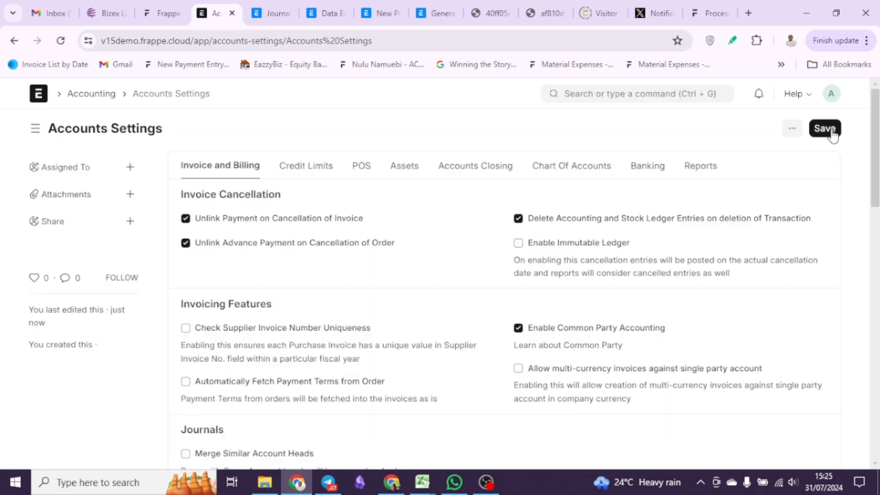
{"action": "left_click", "coordinate": [592, 93]}
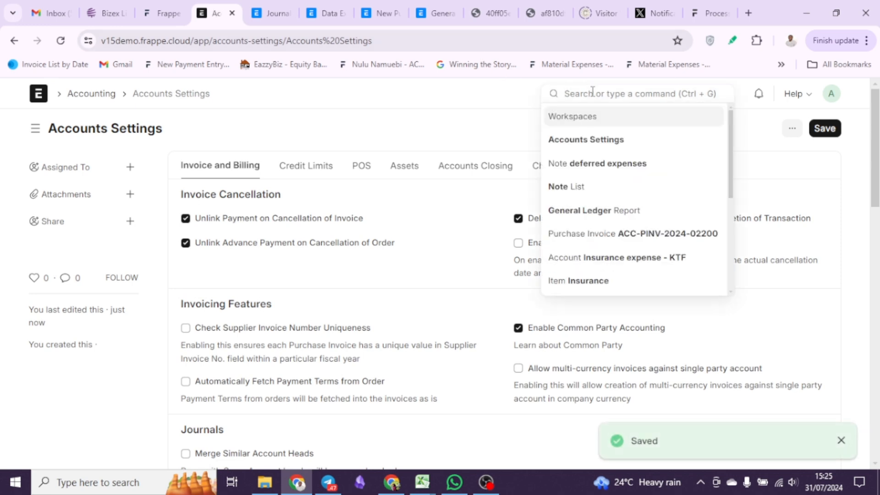
{"action": "type", "text": "new pu"}
{"action": "key", "text": "BackSpace"}
{"action": "key", "text": "BackSpace"}
{"action": "key", "text": "BackSpace"}
{"action": "key", "text": "BackSpace"}
{"action": "key", "text": "BackSpace"}
{"action": "key", "text": "BackSpace"}
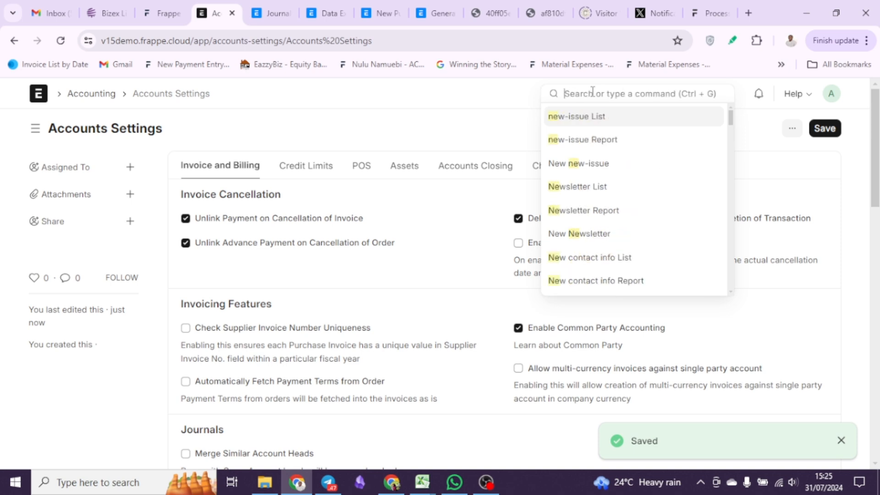
Cancel the latest ABS Supplier purchase invoice and start an amended copy of it
{"action": "type", "text": "purc in"}
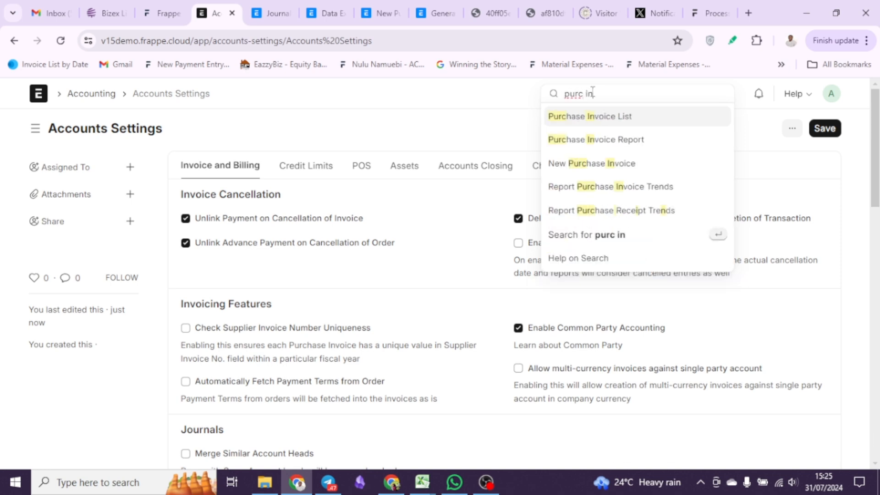
{"action": "left_click", "coordinate": [596, 116]}
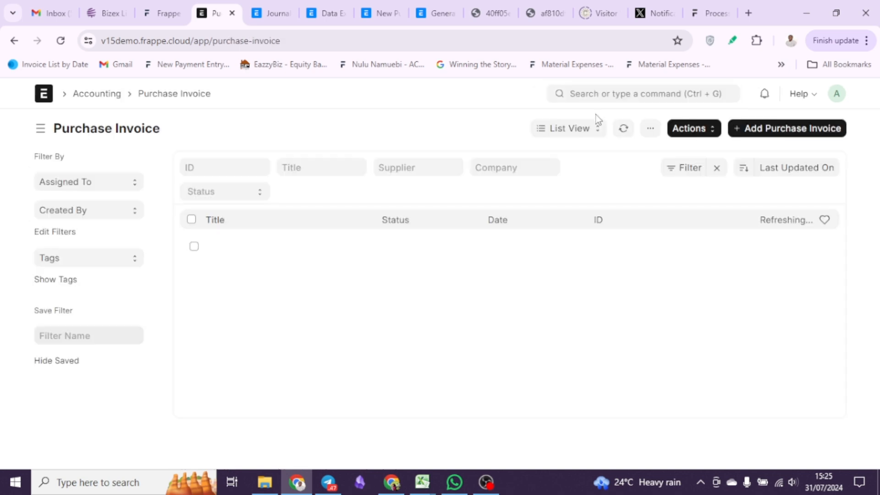
{"action": "left_click", "coordinate": [225, 250]}
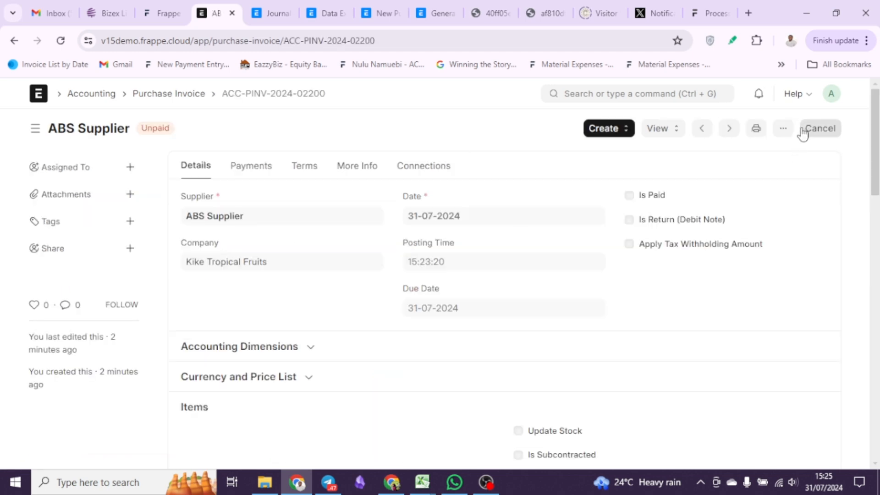
{"action": "left_click", "coordinate": [804, 132]}
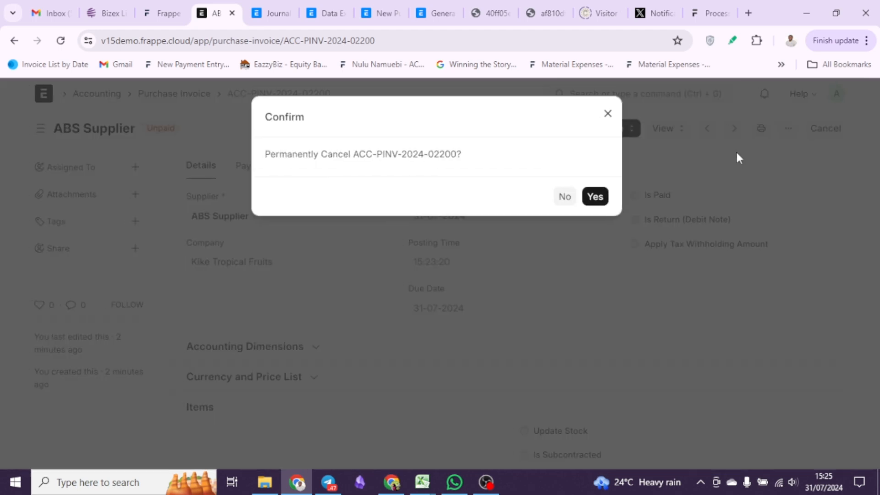
{"action": "left_click", "coordinate": [591, 204]}
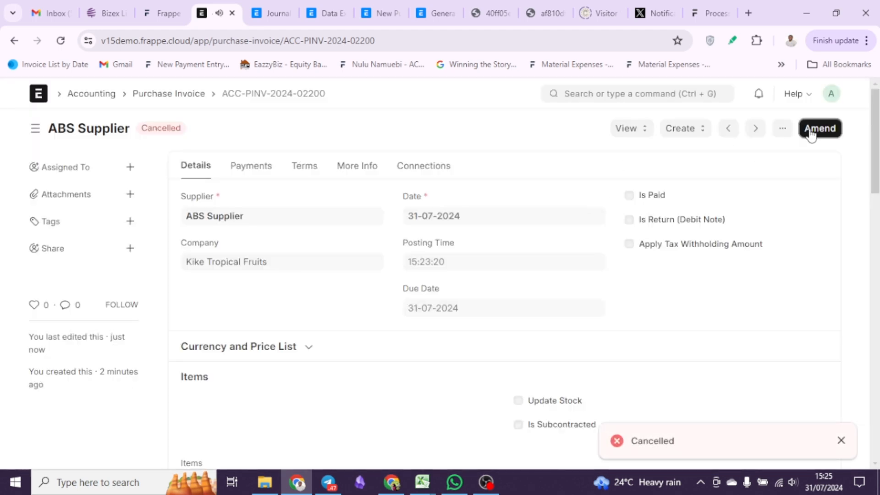
{"action": "left_click", "coordinate": [819, 128]}
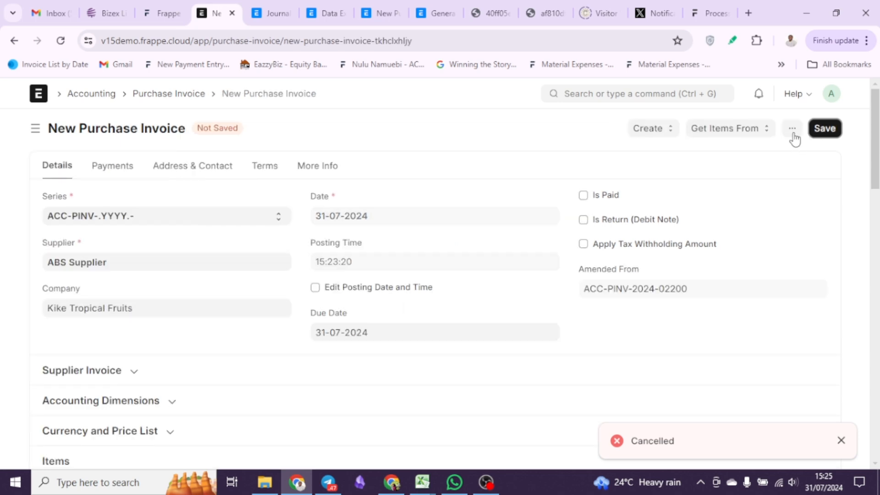
Enable Edit Posting Date and Time, set the amended invoice's date to 01-05-2024, and check its payment schedule
{"action": "left_click", "coordinate": [316, 288]}
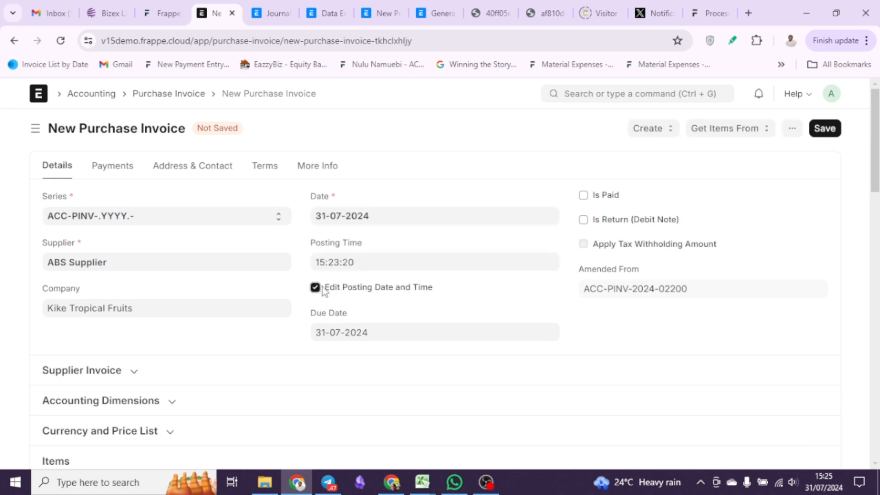
{"action": "left_click", "coordinate": [352, 217]}
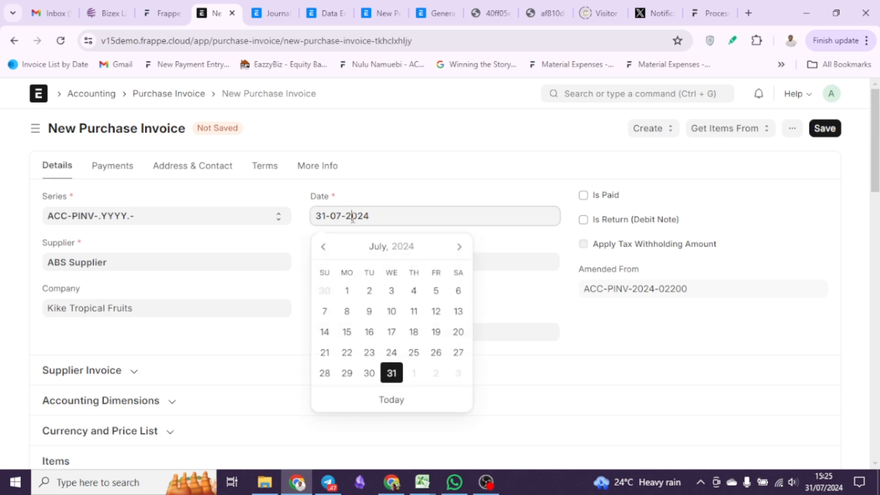
{"action": "left_click", "coordinate": [324, 250]}
{"action": "left_click", "coordinate": [325, 251]}
{"action": "left_click", "coordinate": [391, 291]}
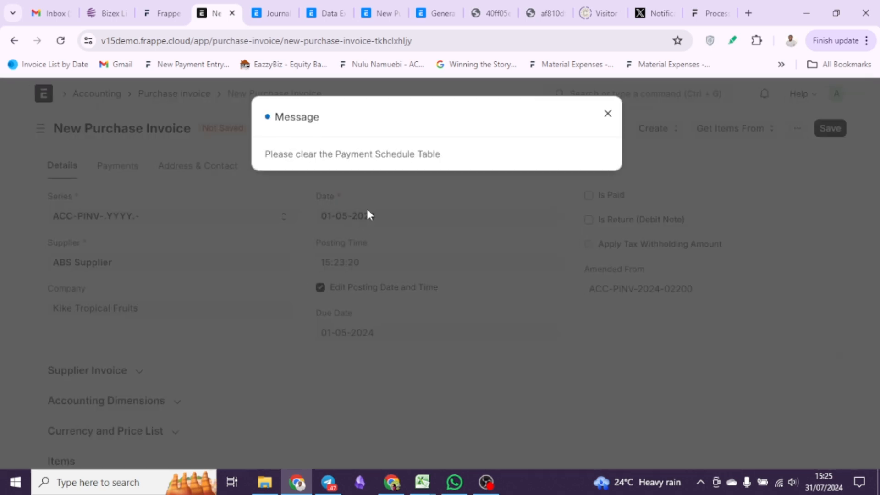
{"action": "left_click", "coordinate": [372, 202]}
{"action": "left_click", "coordinate": [275, 178]}
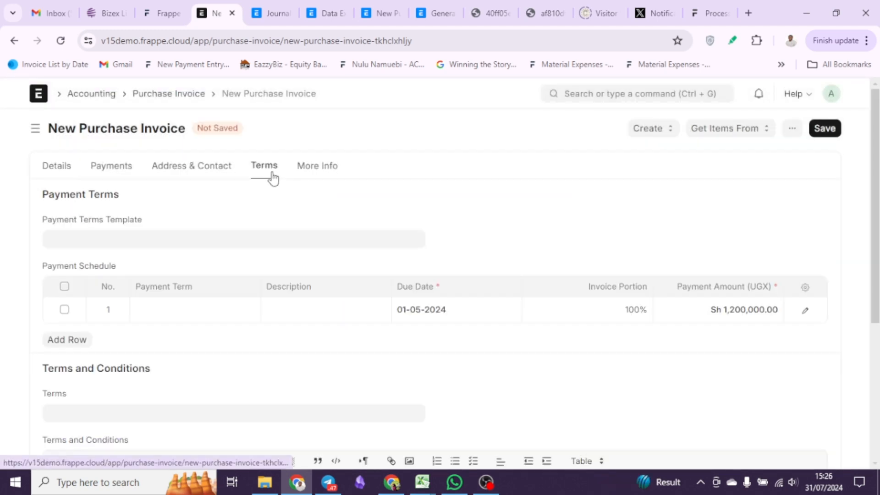
{"action": "left_click", "coordinate": [46, 168]}
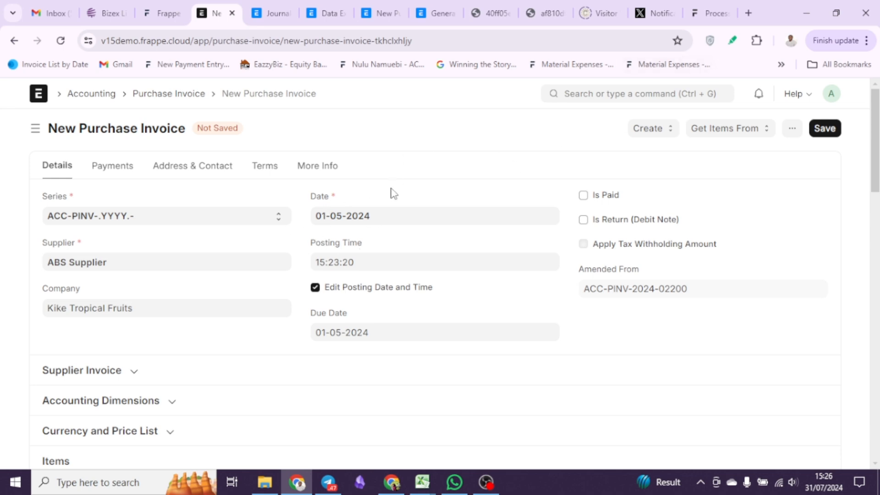
Set the Insurance item row's deferred expense service start date to 01-05-2024 in the amended purchase invoice
{"action": "scroll", "coordinate": [393, 195], "scroll_direction": "down", "scroll_amount": 5}
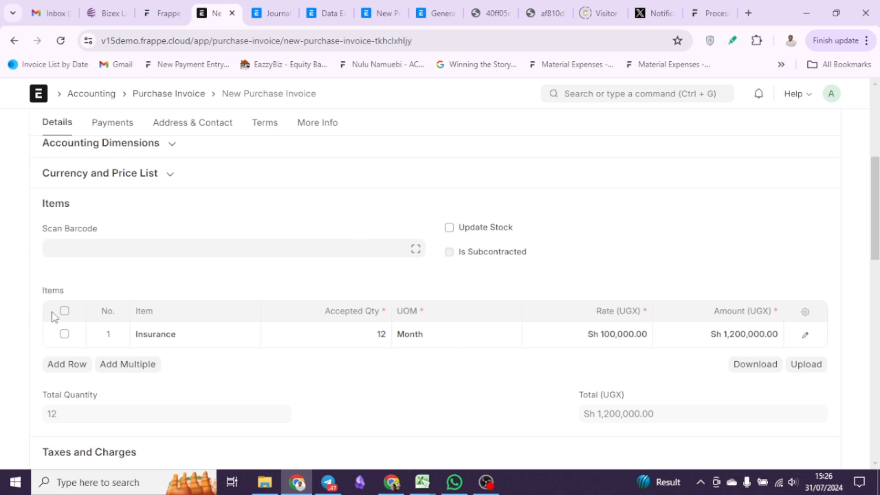
{"action": "left_click", "coordinate": [800, 338]}
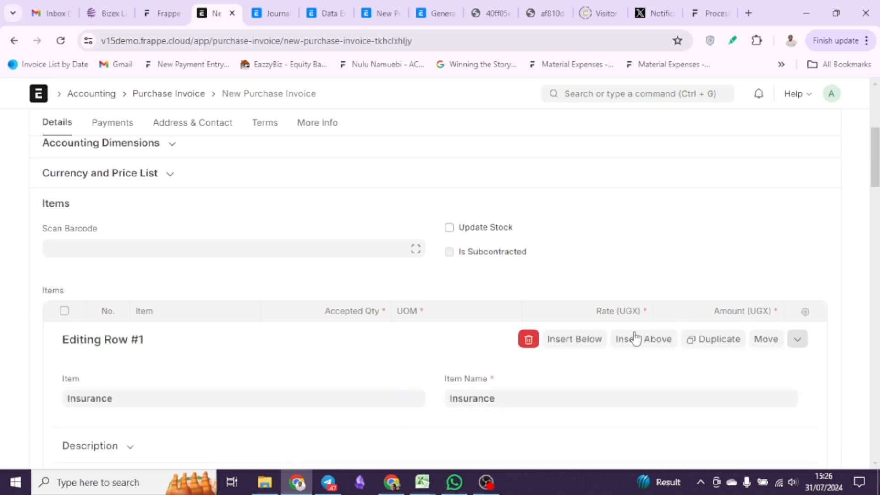
{"action": "scroll", "coordinate": [634, 336], "scroll_direction": "down", "scroll_amount": 10}
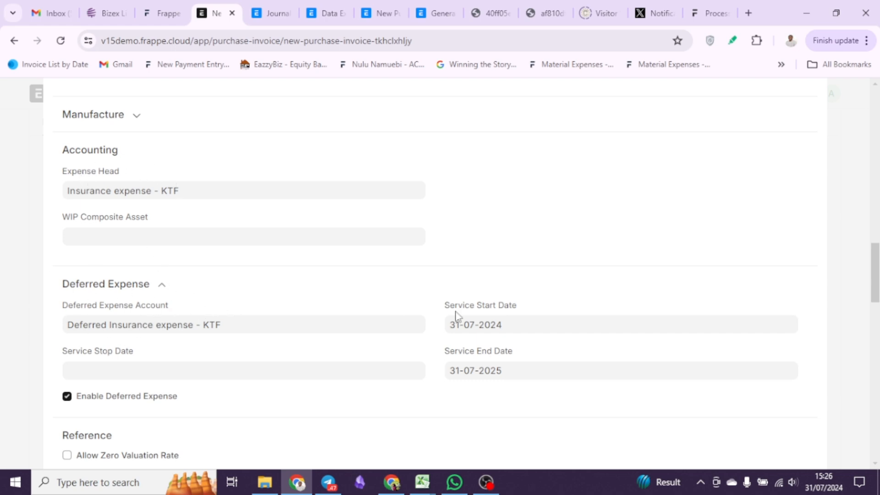
{"action": "left_click", "coordinate": [526, 319]}
{"action": "left_click", "coordinate": [457, 122]}
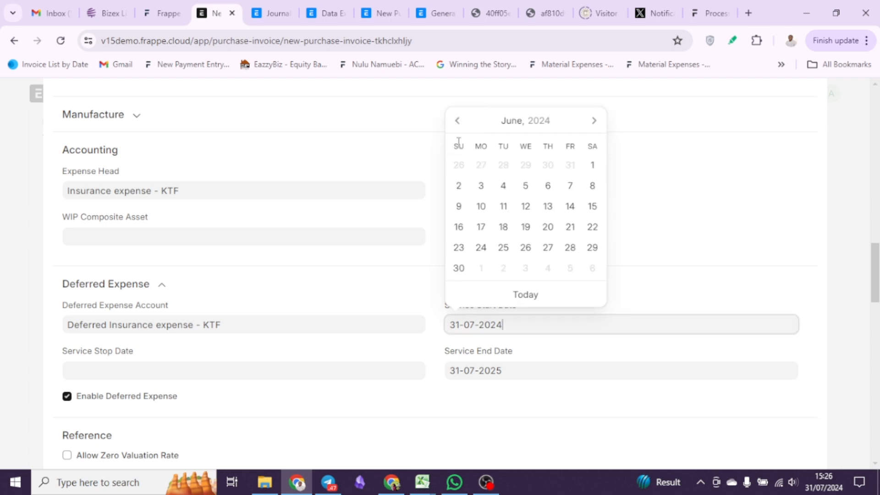
{"action": "left_click", "coordinate": [458, 122]}
{"action": "left_click", "coordinate": [525, 186]}
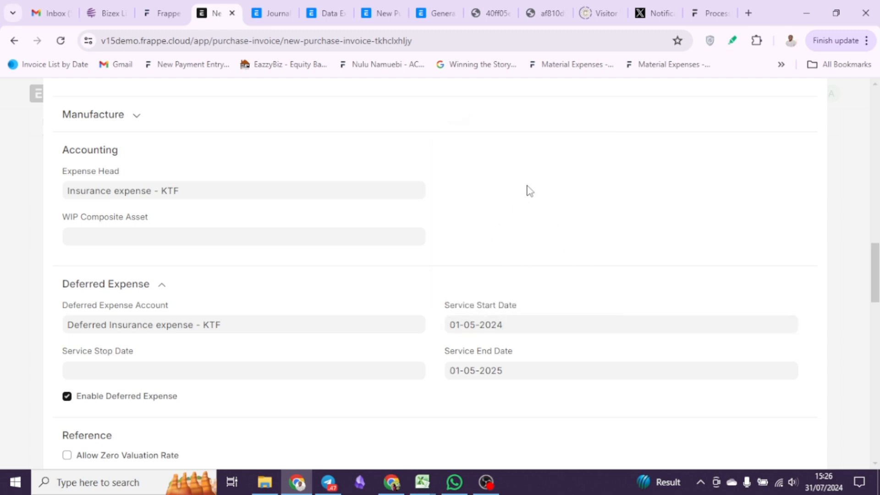
{"action": "left_click", "coordinate": [856, 184]}
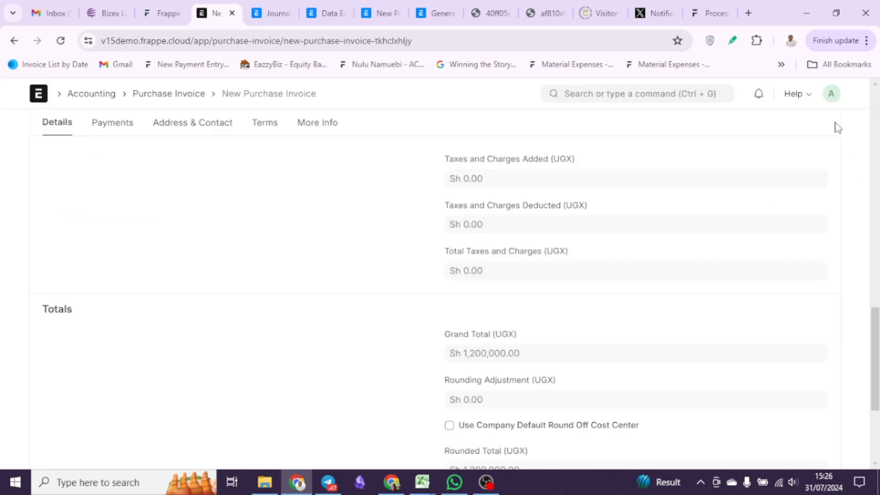
Save the amended ABS Supplier purchase invoice and submit it
{"action": "scroll", "coordinate": [831, 178], "scroll_direction": "up", "scroll_amount": 7}
{"action": "left_click", "coordinate": [823, 128]}
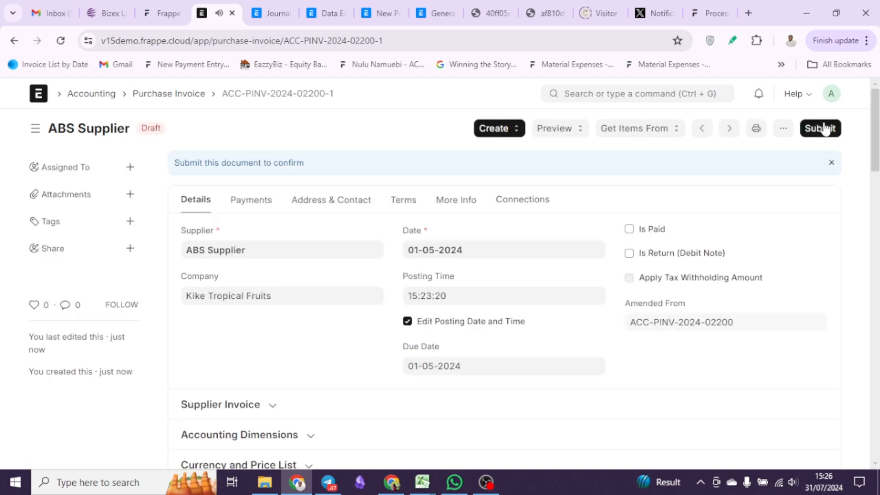
{"action": "left_click", "coordinate": [820, 129]}
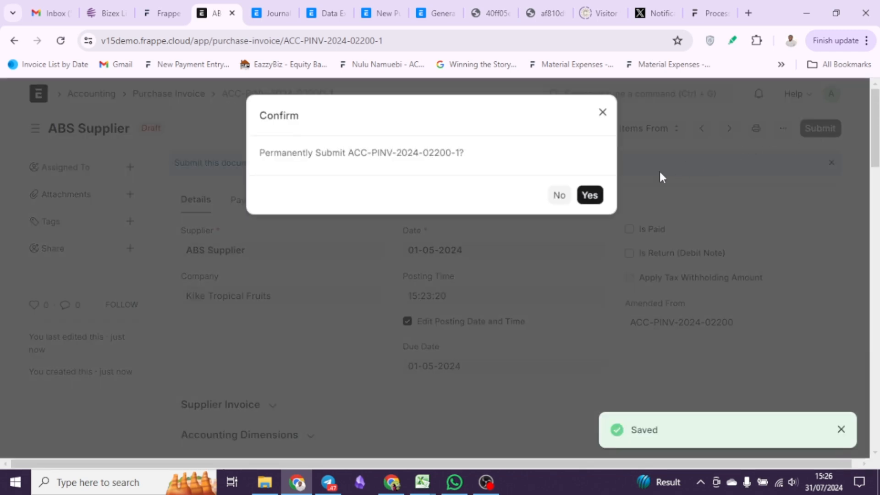
{"action": "left_click", "coordinate": [589, 193]}
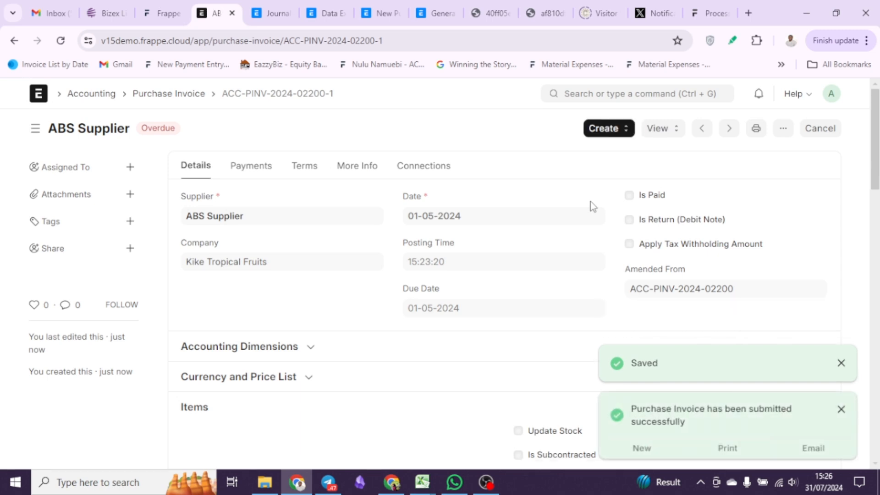
Open the Journal Entry list to check for deferred expense entries
{"action": "left_click", "coordinate": [599, 91]}
{"action": "type", "text": "jour"}
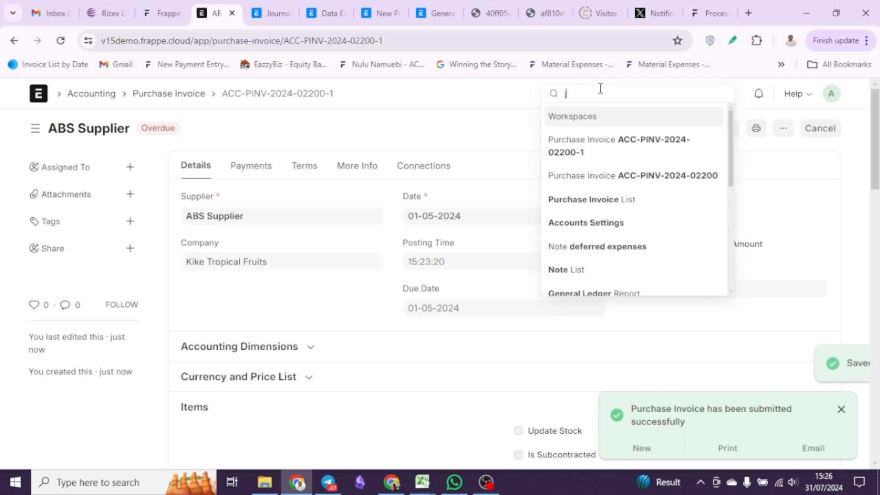
{"action": "left_click", "coordinate": [597, 117]}
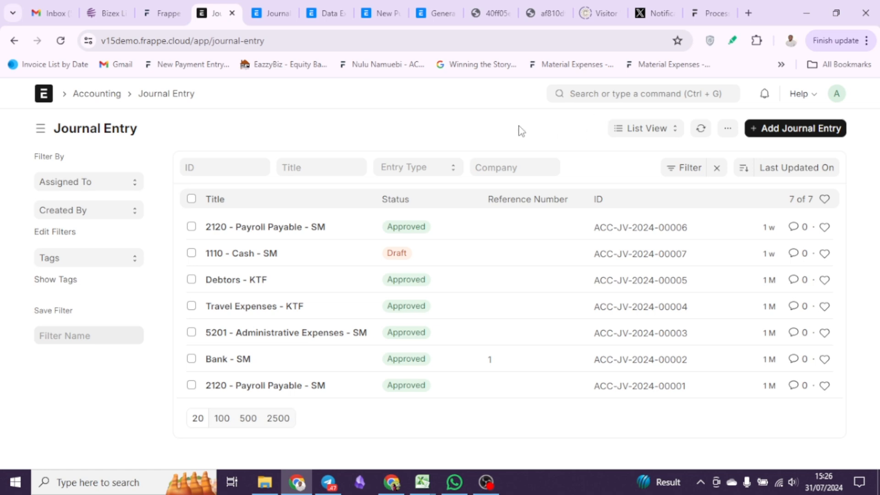
Find the Process Deferred Accounting list and start a new record in it
{"action": "left_click", "coordinate": [609, 95]}
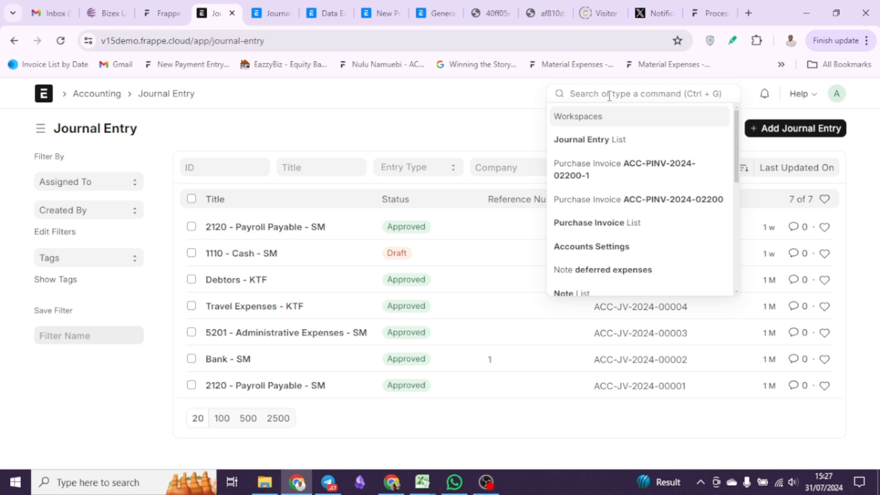
{"action": "type", "text": "process"}
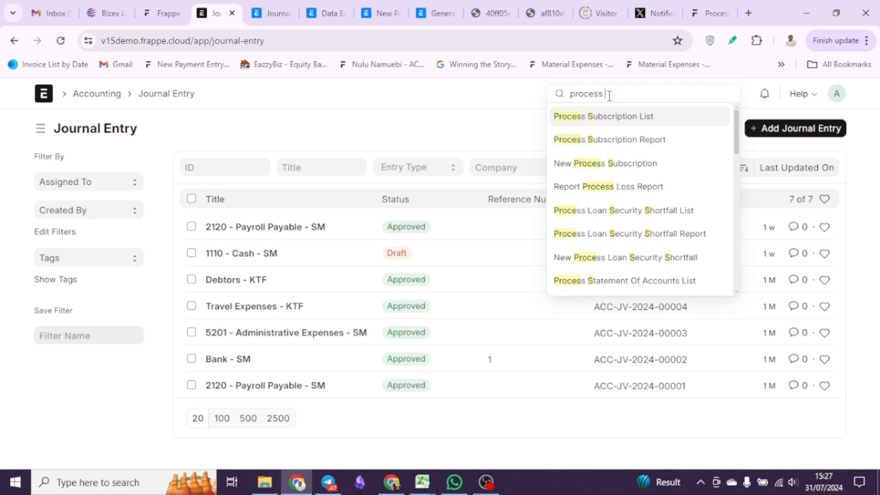
{"action": "type", "text": " def"}
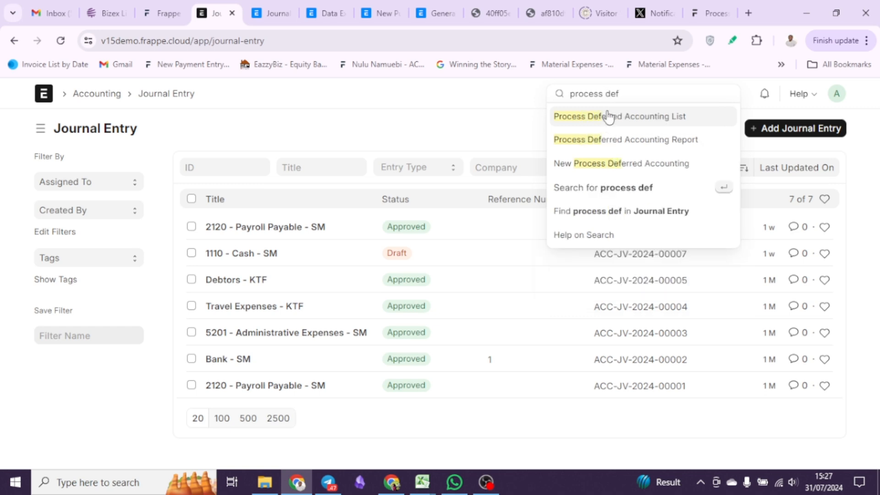
{"action": "left_click", "coordinate": [607, 117]}
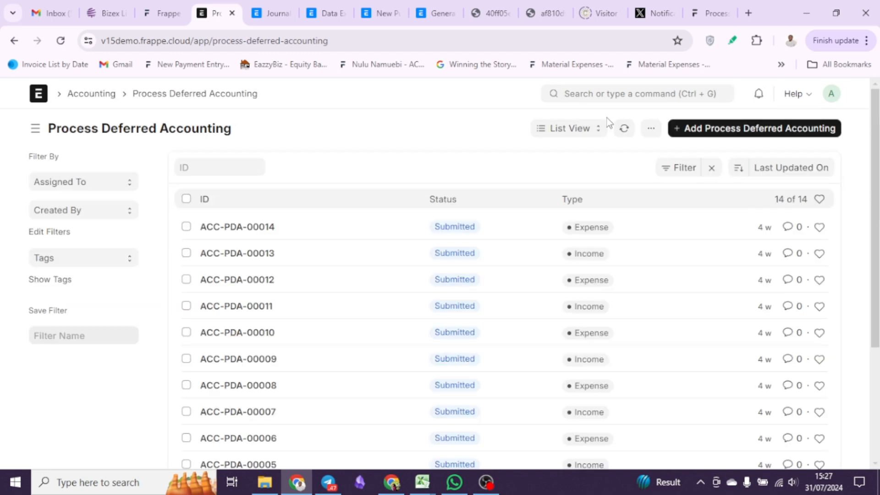
{"action": "left_click", "coordinate": [801, 134]}
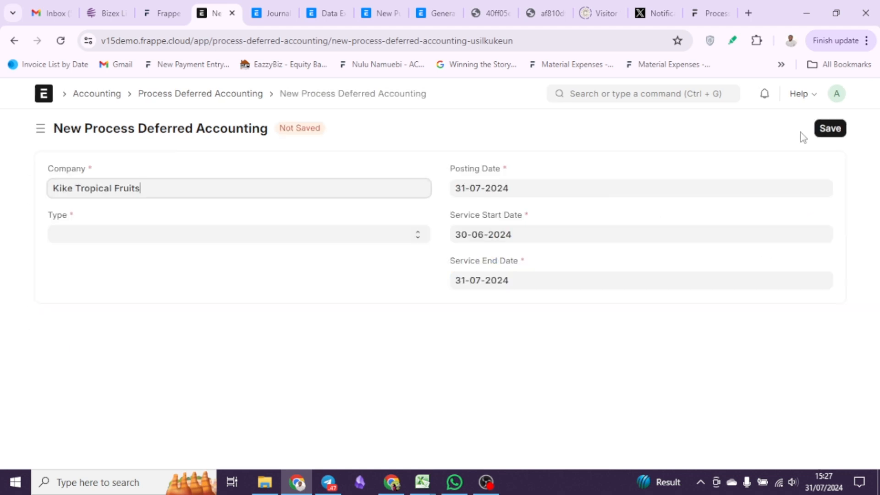
Set the new record's type to Expense and its account to Deferred Insurance expense - KTF
{"action": "left_click", "coordinate": [327, 233]}
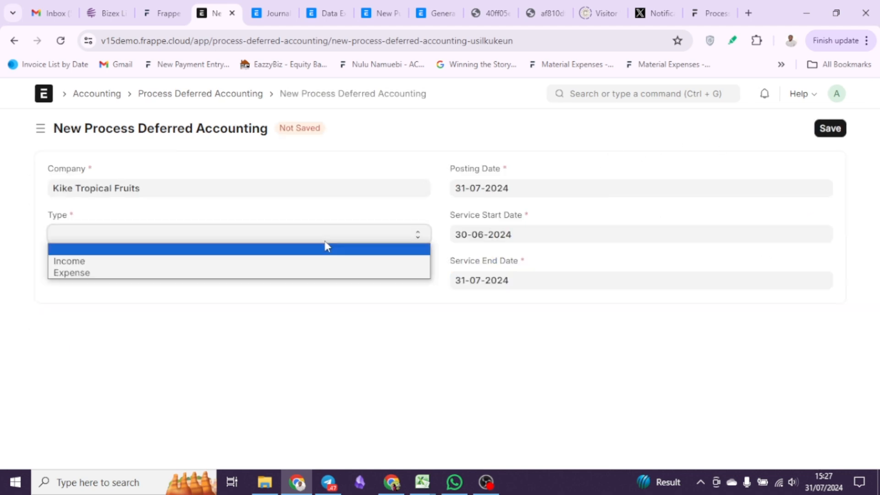
{"action": "left_click", "coordinate": [316, 273]}
{"action": "left_click", "coordinate": [315, 283]}
{"action": "type", "text": "def"}
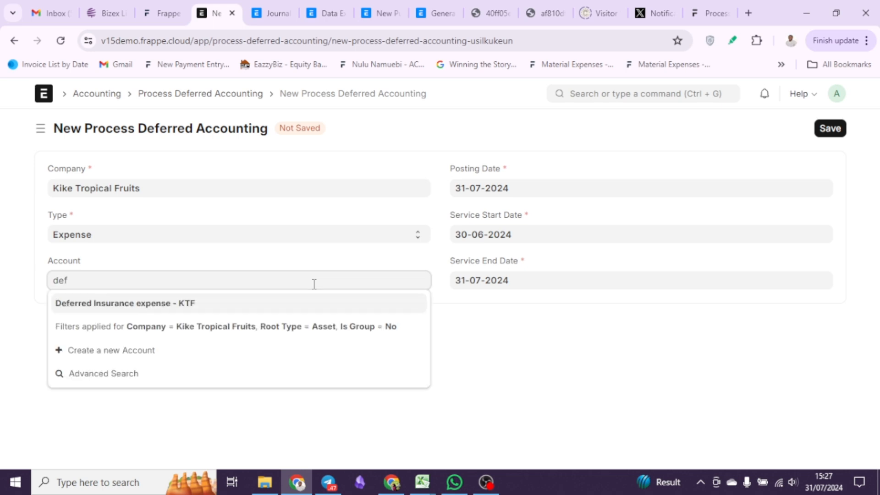
{"action": "left_click", "coordinate": [293, 304]}
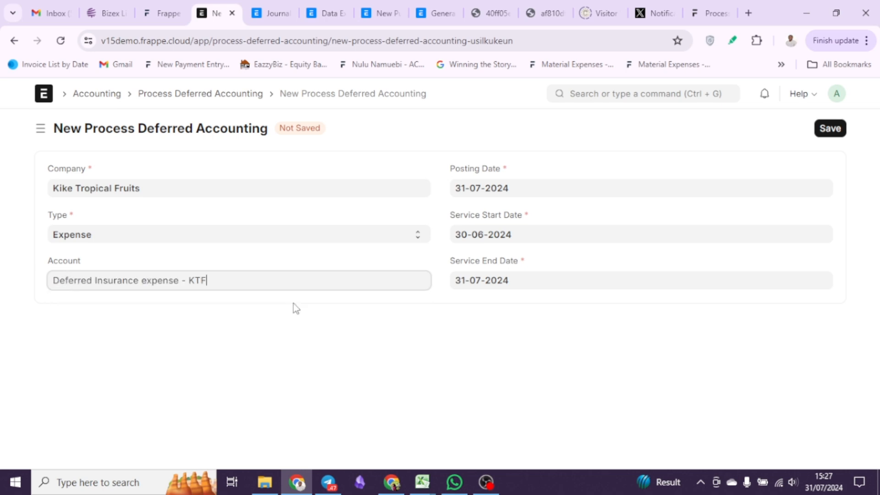
Set both the posting date and the service start date of the deferred accounting record to 01-05-2024
{"action": "left_click", "coordinate": [552, 188]}
{"action": "left_click", "coordinate": [464, 220]}
{"action": "left_click", "coordinate": [467, 227]}
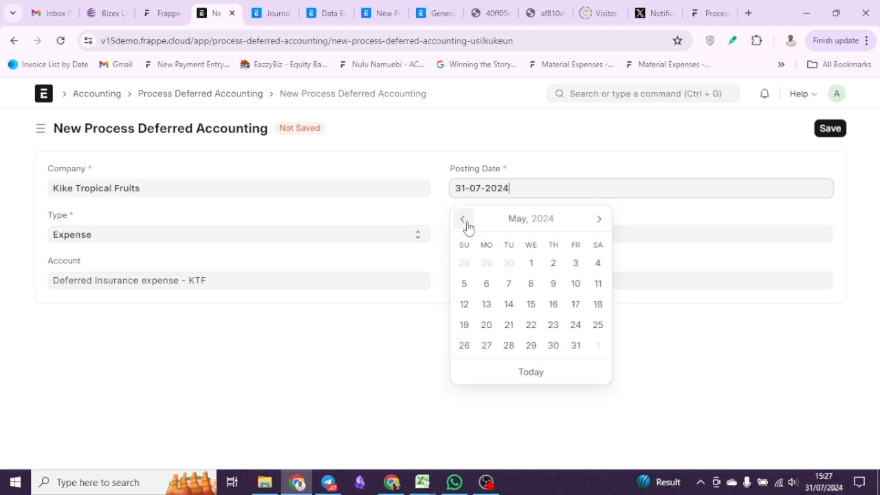
{"action": "left_click", "coordinate": [530, 264]}
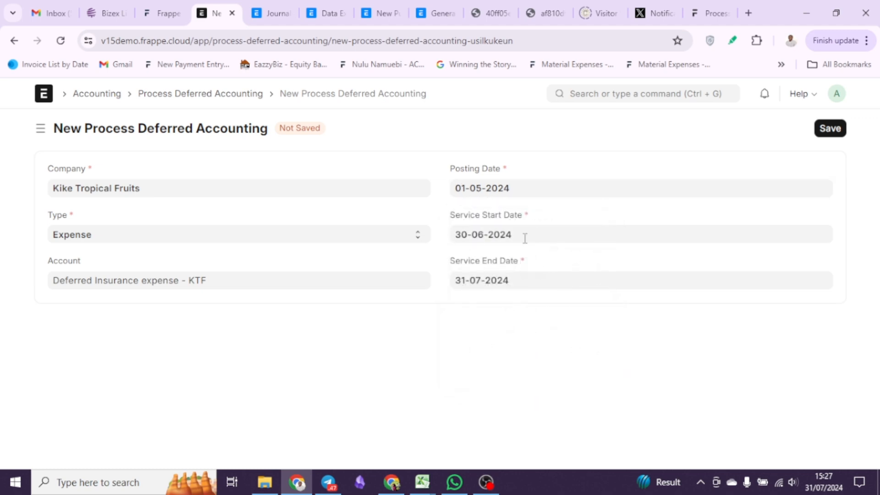
{"action": "left_click", "coordinate": [519, 235]}
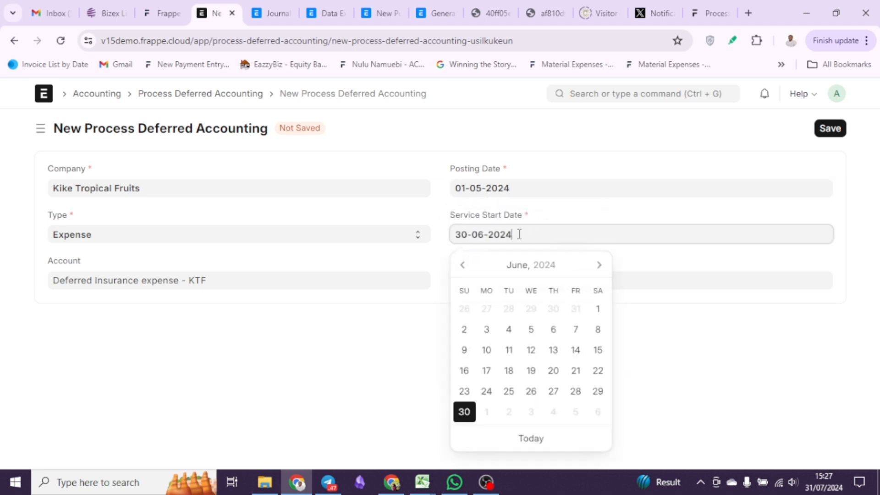
{"action": "left_click", "coordinate": [463, 265]}
{"action": "left_click", "coordinate": [532, 310]}
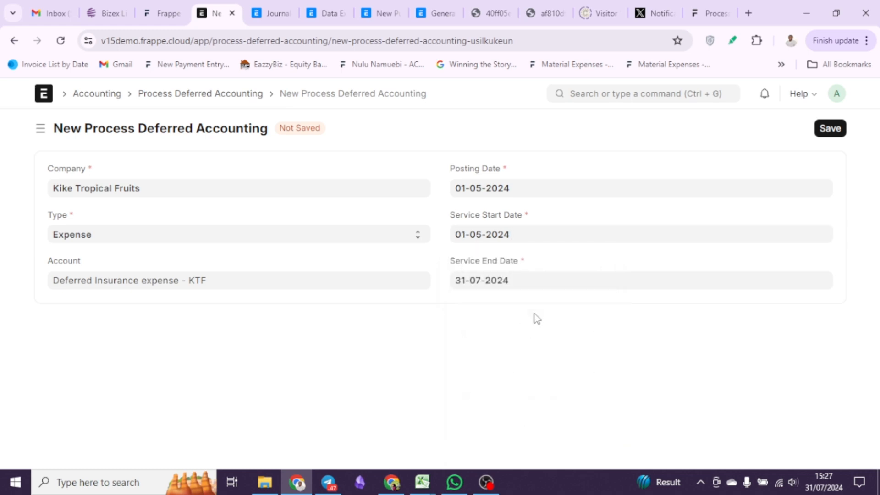
Set the deferred accounting record's service end date to 01-05-2025
{"action": "left_click", "coordinate": [522, 273]}
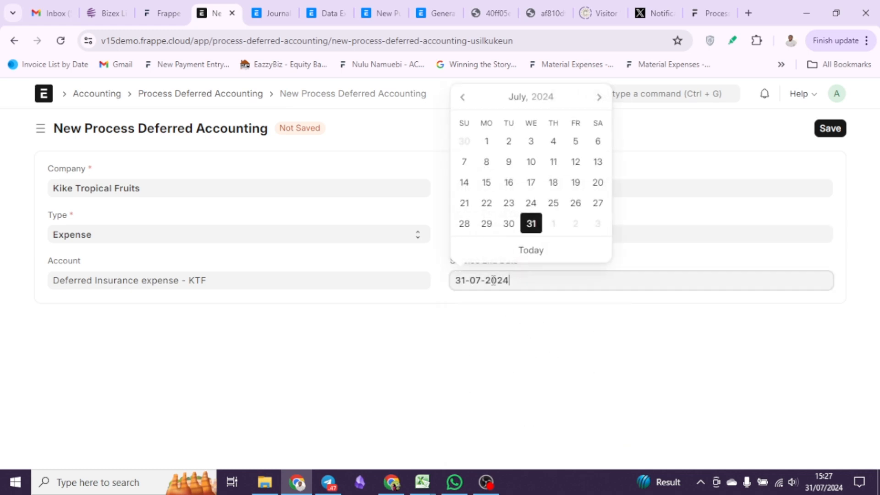
{"action": "left_click", "coordinate": [462, 95]}
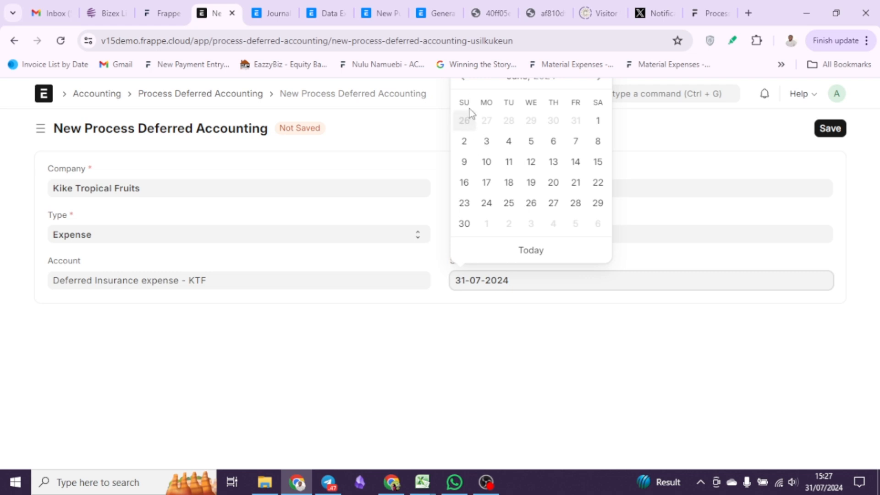
{"action": "left_click", "coordinate": [464, 79]}
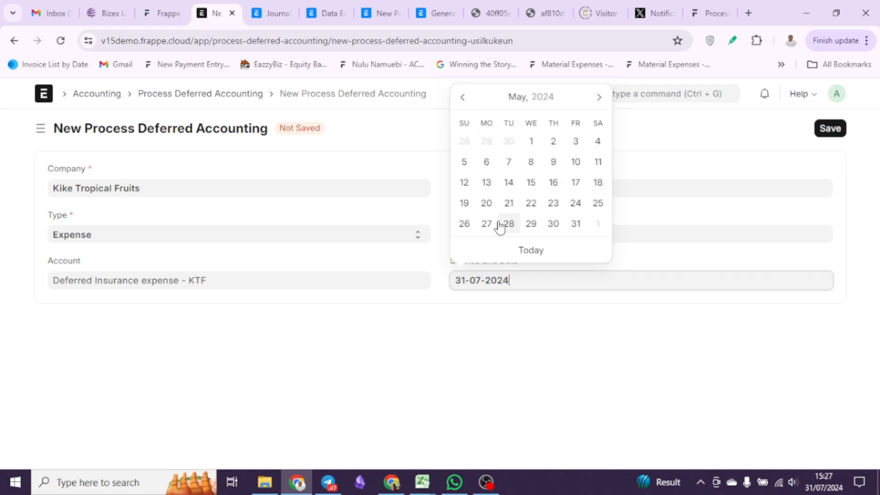
{"action": "left_click", "coordinate": [528, 142]}
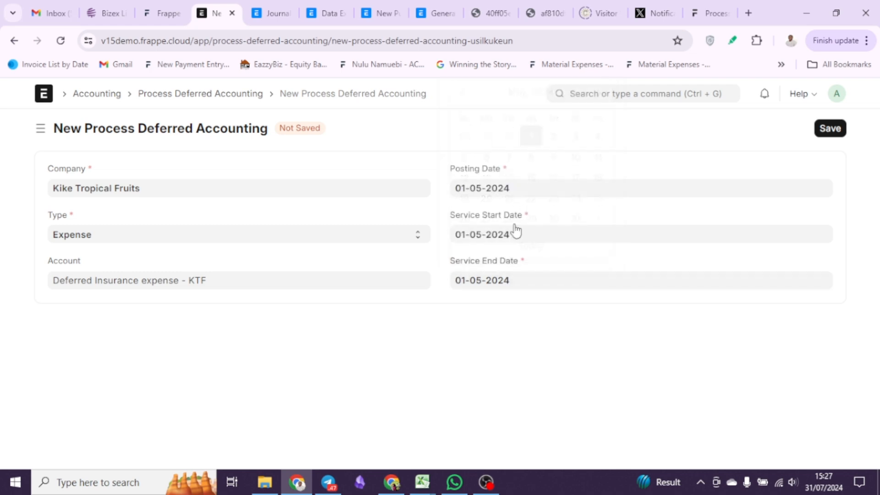
{"action": "left_click", "coordinate": [519, 281]}
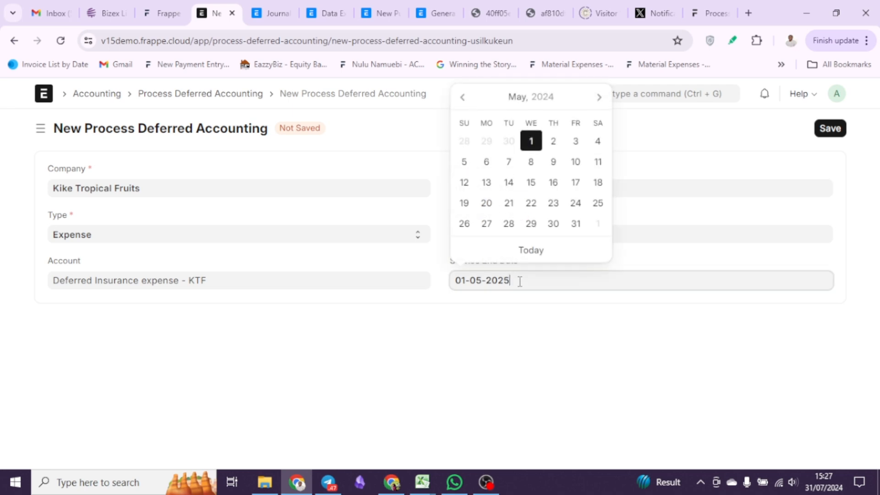
{"action": "left_click", "coordinate": [521, 316]}
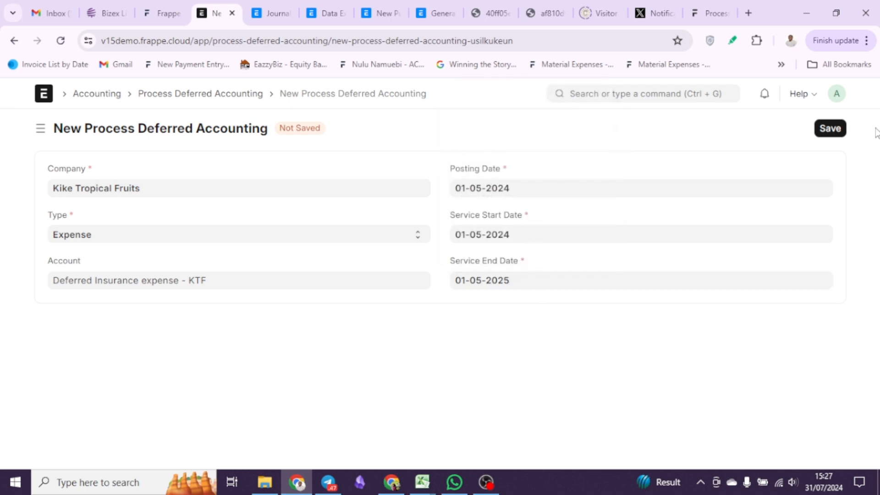
Save the new Process Deferred Accounting record and try to submit it
{"action": "left_click", "coordinate": [835, 124]}
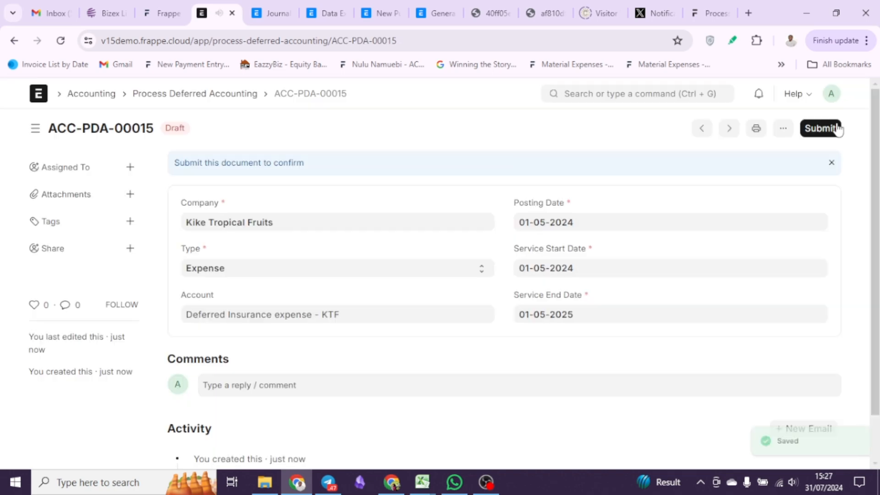
{"action": "left_click", "coordinate": [820, 129]}
{"action": "left_click", "coordinate": [603, 197]}
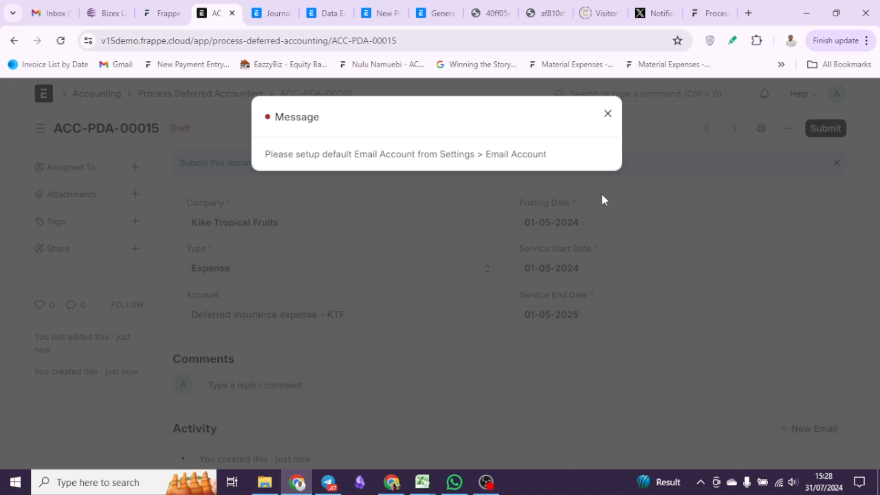
{"action": "left_click", "coordinate": [594, 187]}
Retry submitting the saved Process Deferred Accounting record until it is submitted
{"action": "left_click", "coordinate": [839, 134]}
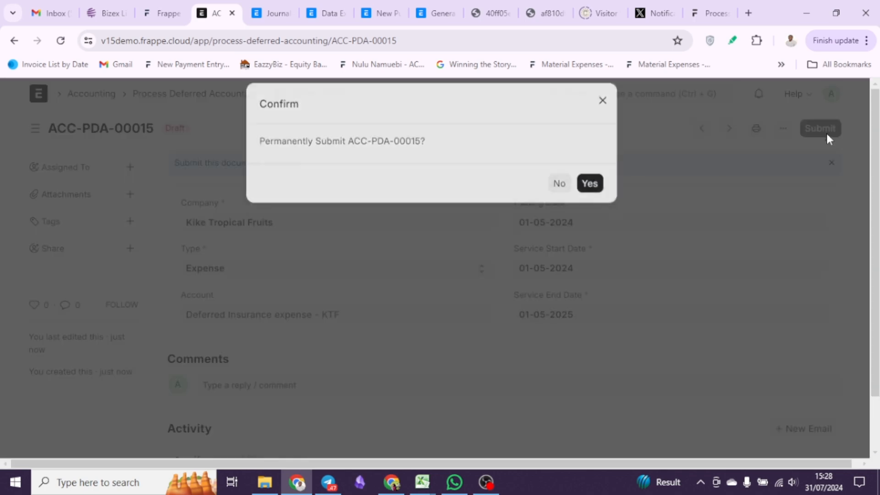
{"action": "left_click", "coordinate": [594, 198]}
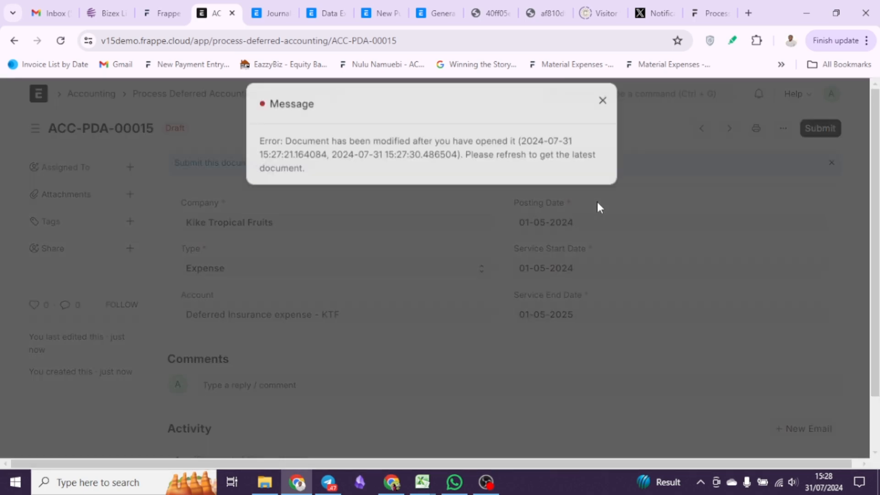
{"action": "left_click", "coordinate": [597, 202]}
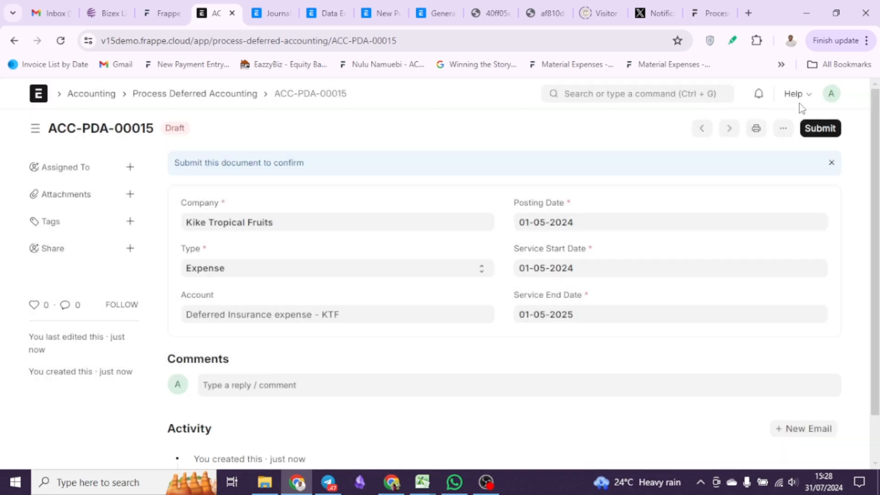
{"action": "left_click", "coordinate": [837, 105]}
{"action": "left_click", "coordinate": [750, 172]}
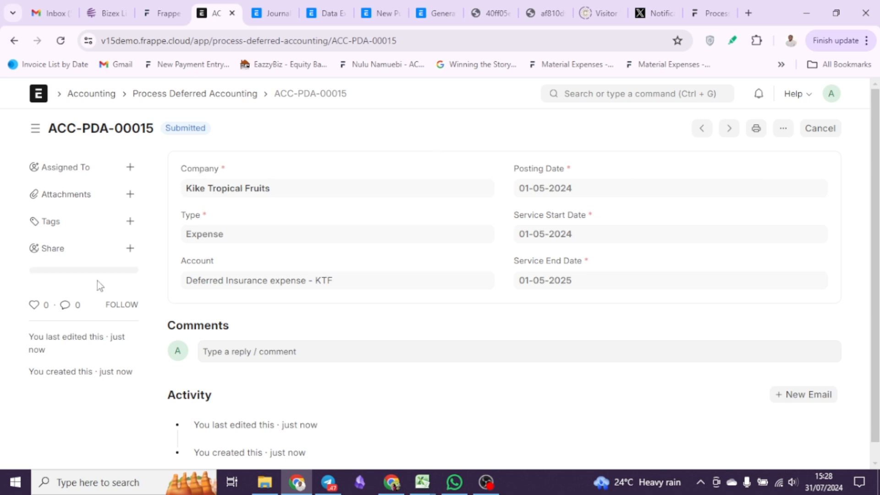
Open the Journal Entry list and inspect the deferred insurance entries ACC-JV-2024-00008 and ACC-JV-2024-00015
{"action": "left_click", "coordinate": [614, 93]}
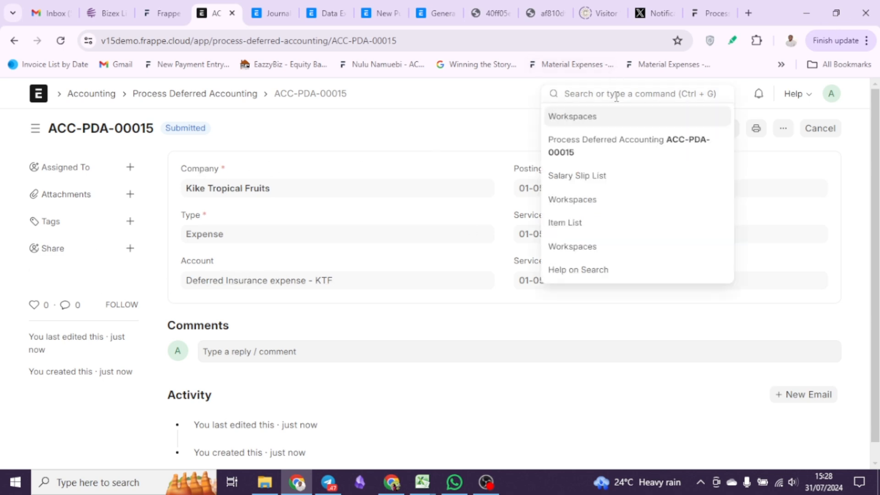
{"action": "type", "text": "jour"}
{"action": "left_click", "coordinate": [635, 120]}
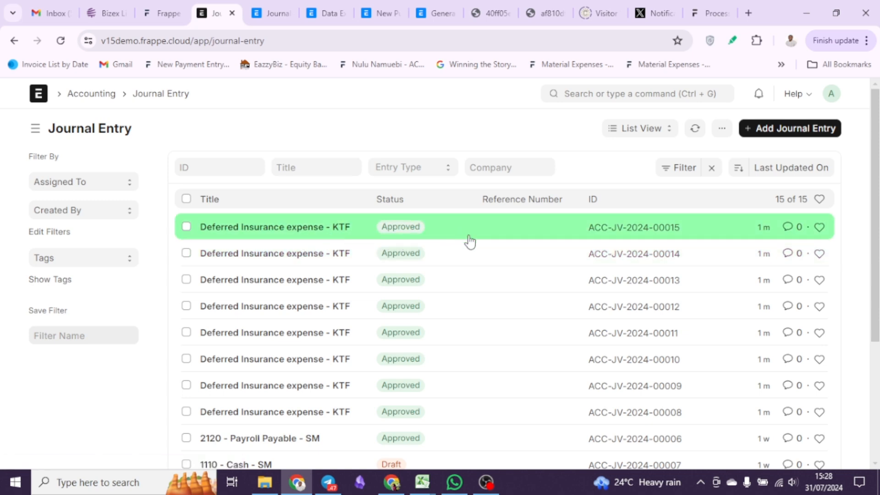
{"action": "left_click", "coordinate": [257, 417]}
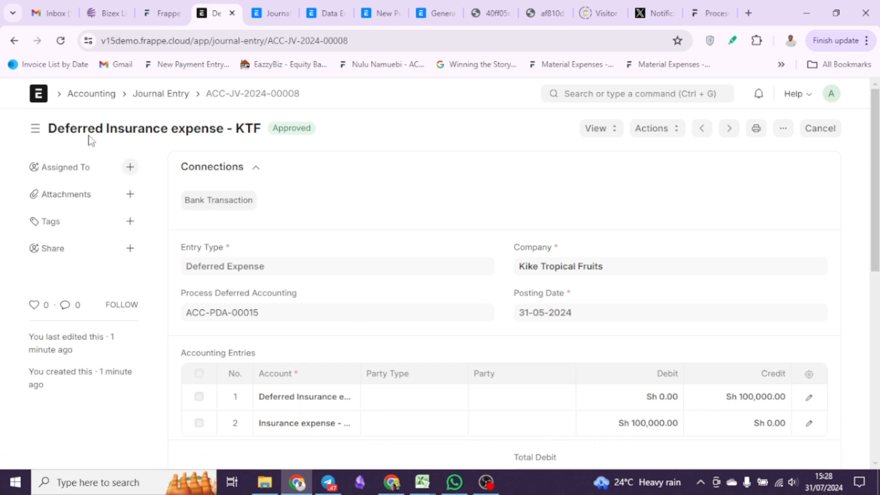
{"action": "left_click", "coordinate": [14, 40]}
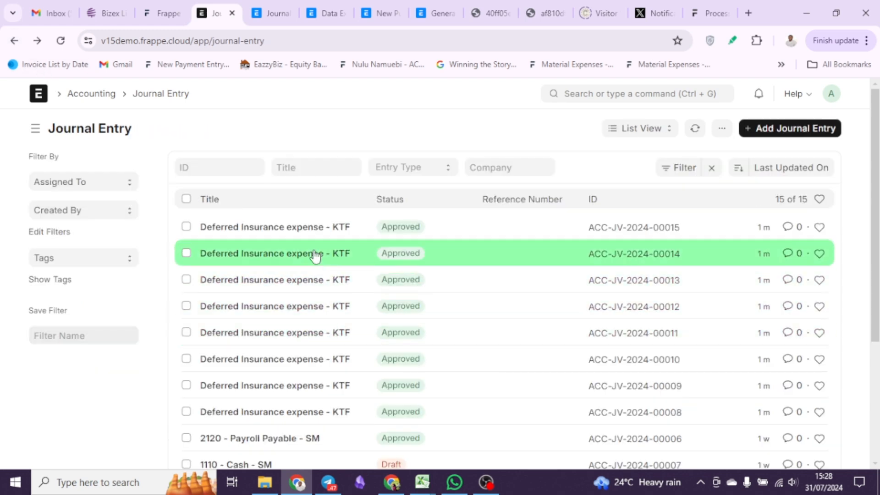
{"action": "left_click", "coordinate": [313, 229]}
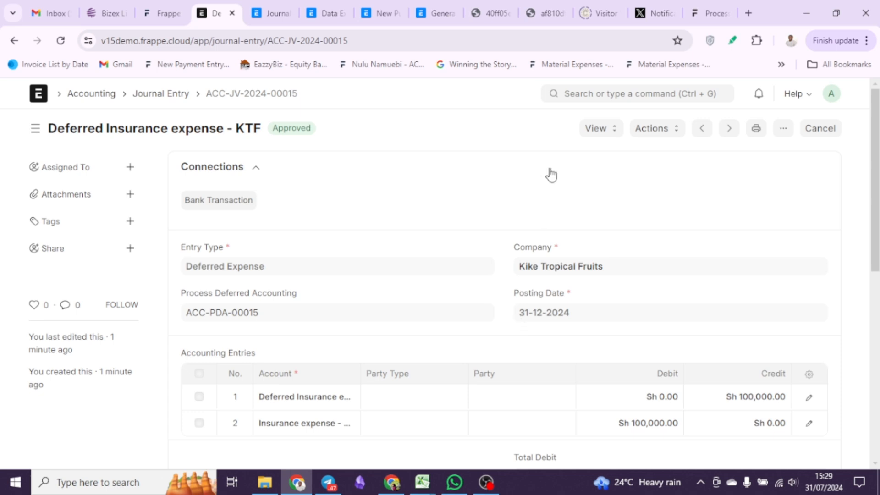
Open the Fiscal Year list to check which fiscal years are defined
{"action": "left_click", "coordinate": [599, 93]}
{"action": "type", "text": "fis"}
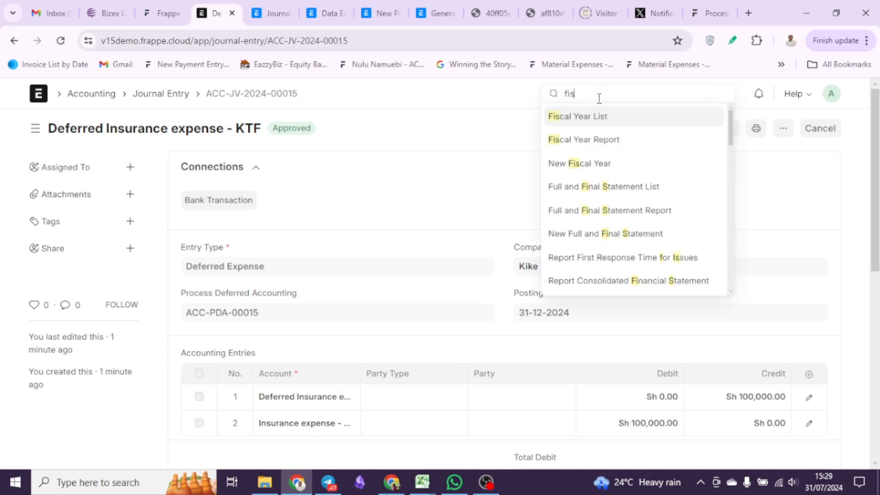
{"action": "left_click", "coordinate": [598, 123]}
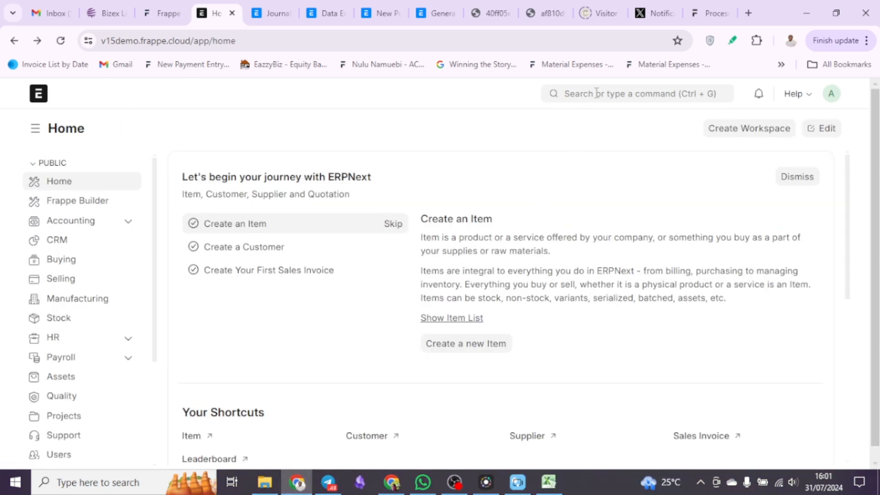
Open the General Ledger report from the home page
{"action": "left_click", "coordinate": [596, 94]}
{"action": "type", "text": "gene"}
{"action": "left_click", "coordinate": [596, 115]}
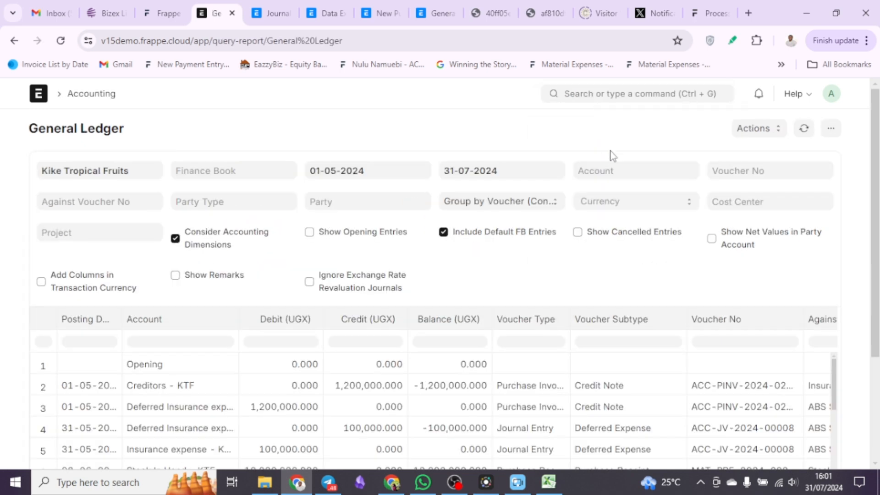
Filter the General Ledger by the Deferred Insurance expense - KTF account and review its entries
{"action": "left_click", "coordinate": [614, 175]}
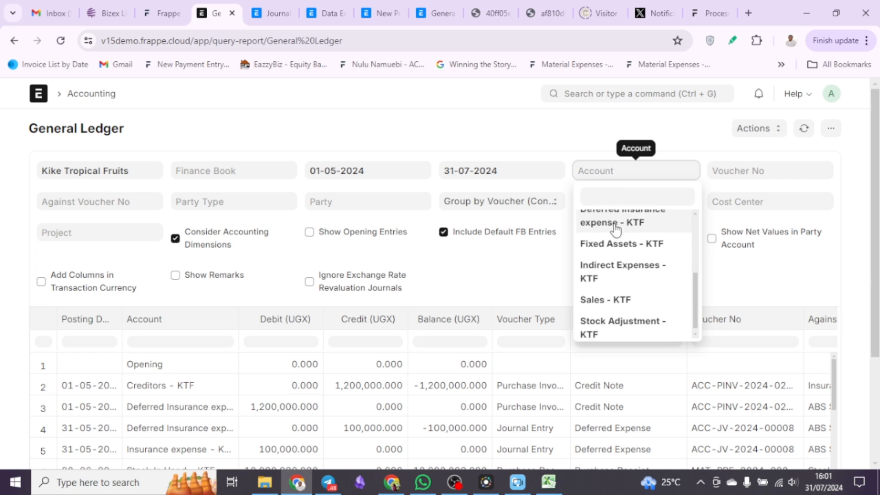
{"action": "scroll", "coordinate": [619, 220], "scroll_direction": "up", "scroll_amount": 3}
{"action": "left_click", "coordinate": [616, 197]}
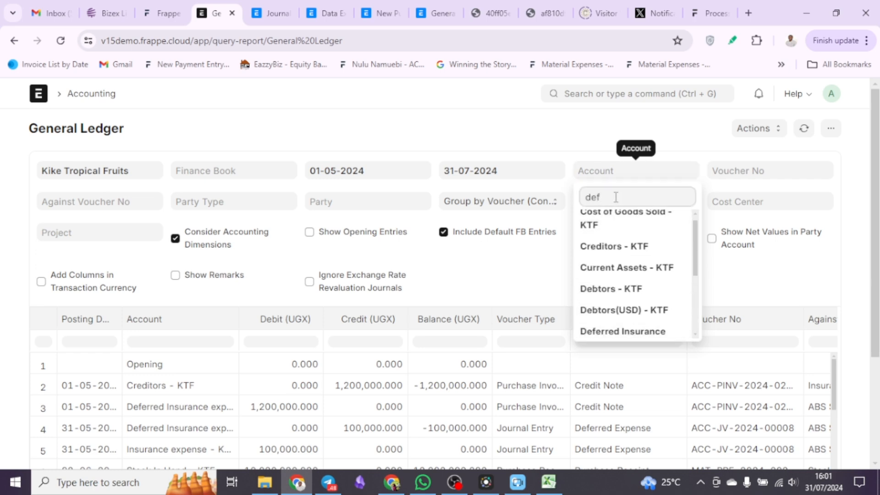
{"action": "left_click", "coordinate": [626, 237]}
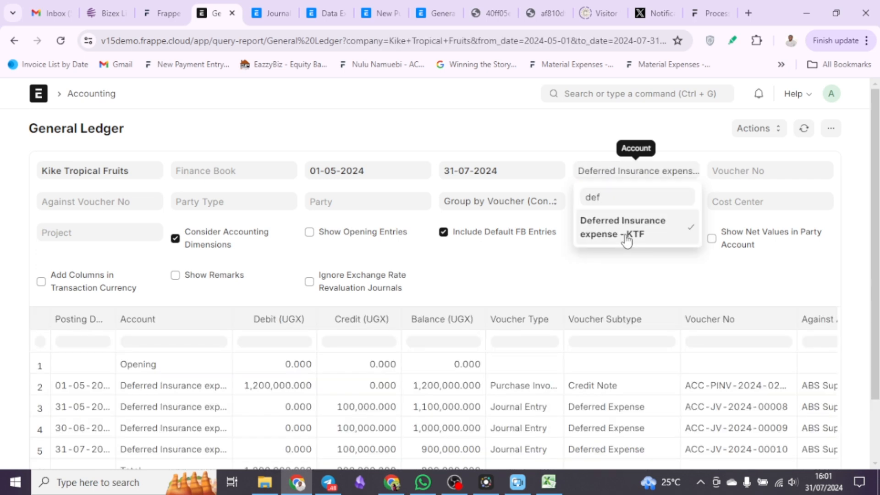
{"action": "left_click", "coordinate": [453, 127]}
{"action": "scroll", "coordinate": [433, 149], "scroll_direction": "down", "scroll_amount": 3}
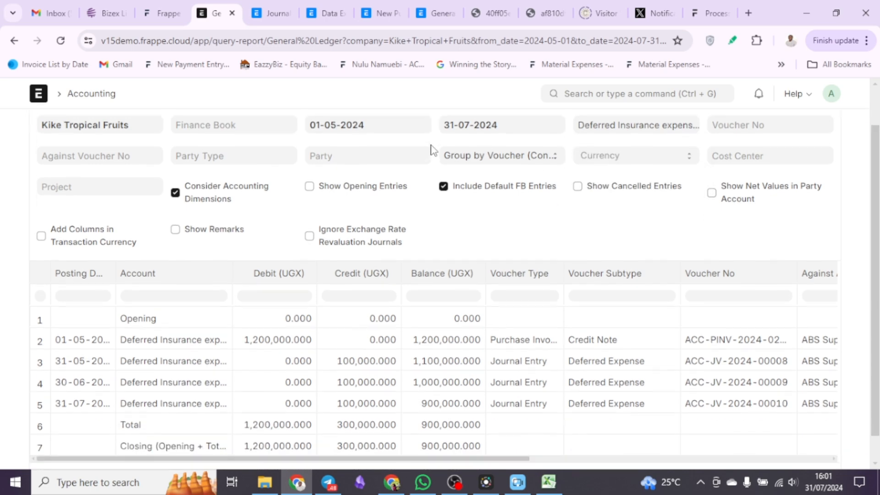
{"action": "scroll", "coordinate": [373, 174], "scroll_direction": "up", "scroll_amount": 1}
{"action": "scroll", "coordinate": [374, 174], "scroll_direction": "down", "scroll_amount": 1}
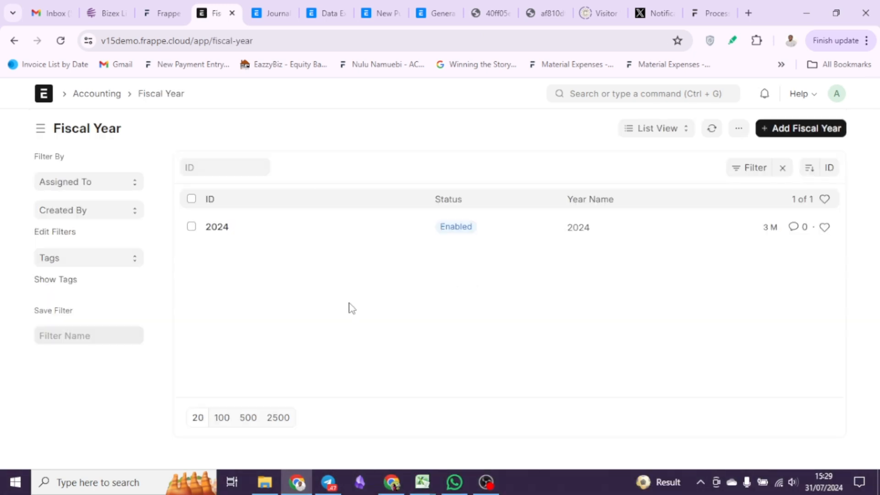
{"action": "left_click", "coordinate": [492, 493]}
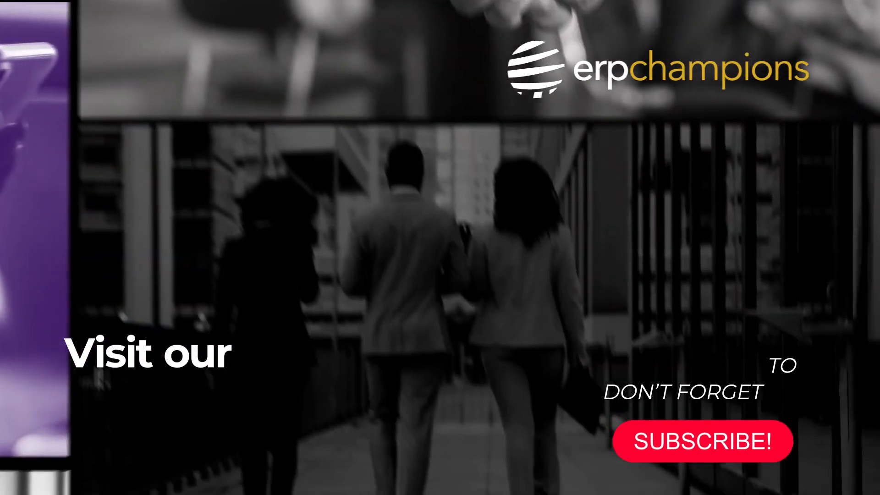